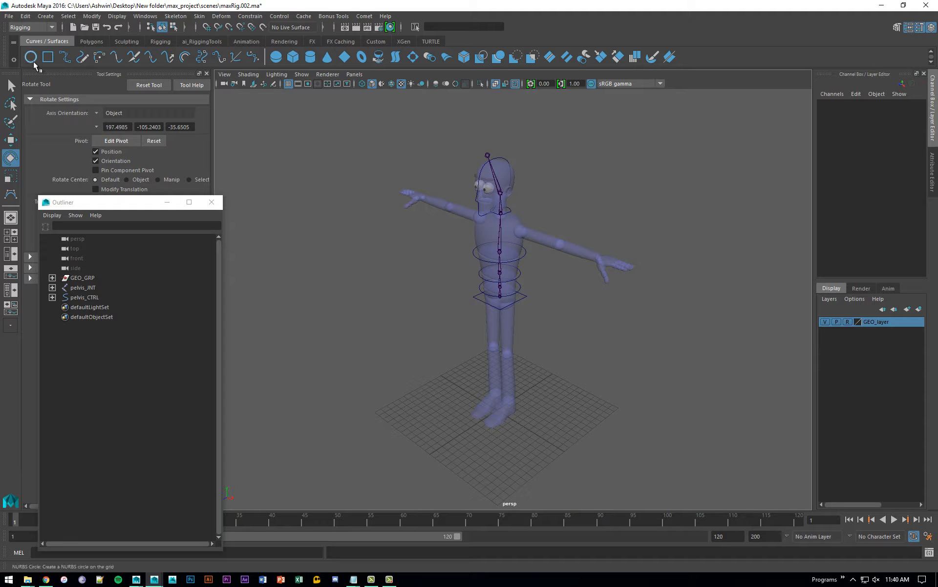
# Create a NURBS circle around the character's feet, scaled uniformly to about 6.9, and name it max_CTRL
pyautogui.press('r')
pyautogui.moveTo(498, 409); pyautogui.dragTo(565, 403)
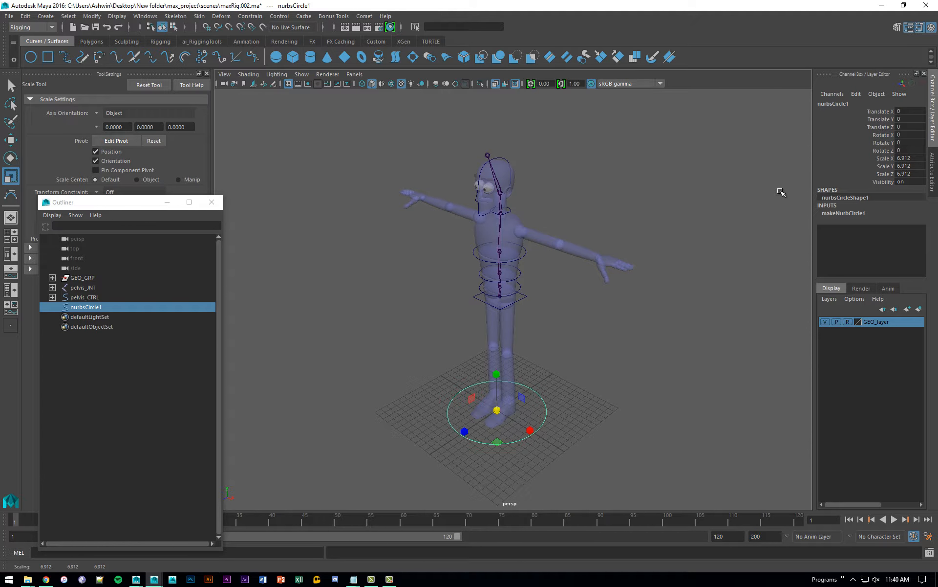
pyautogui.click(836, 104)
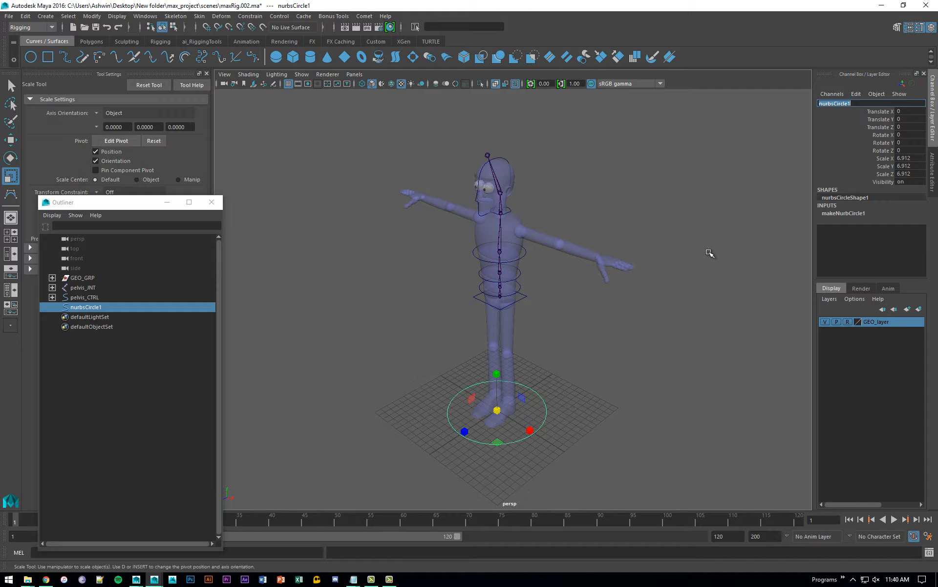
pyautogui.write('max CTRL')
pyautogui.press('Return')
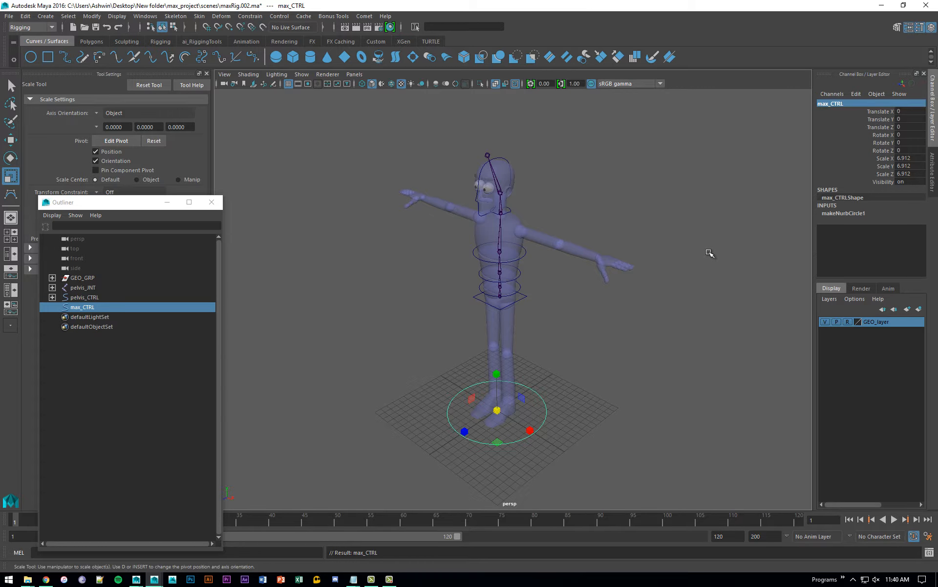
# Freeze the transformations of max_CTRL and delete its construction history
pyautogui.keyDown('alt'); pyautogui.moveTo(639, 280); pyautogui.dragTo(565, 260); pyautogui.keyUp('alt')
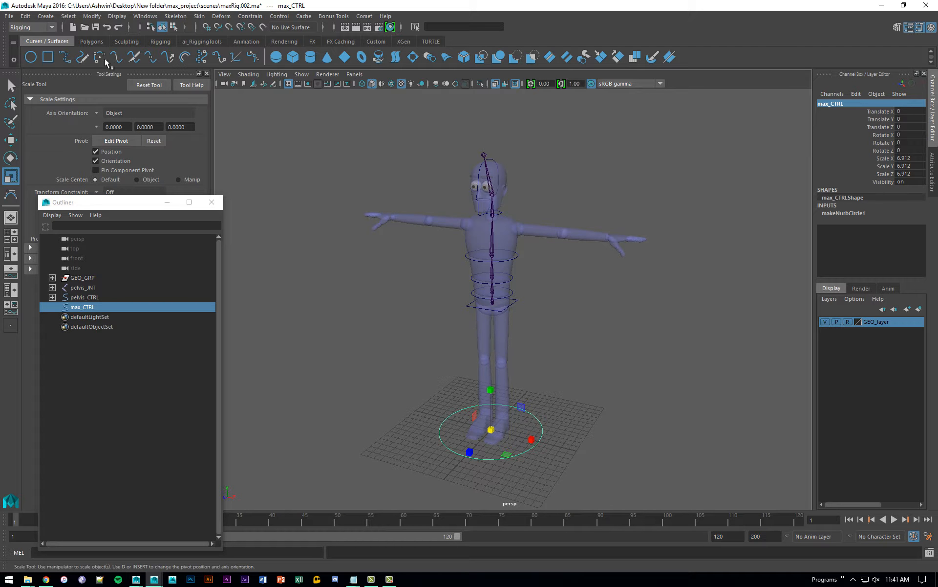
pyautogui.click(92, 16)
pyautogui.click(115, 63)
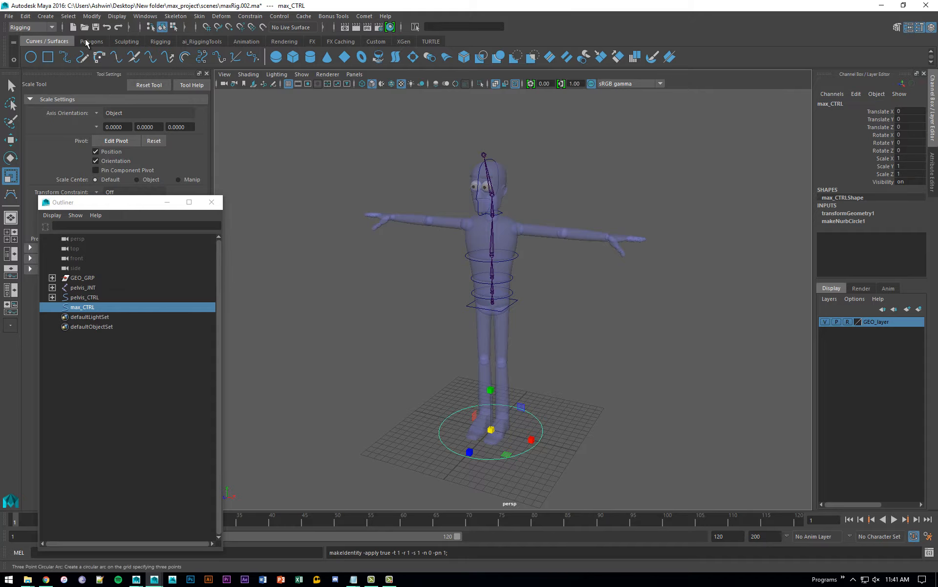
pyautogui.click(25, 16)
pyautogui.moveTo(133, 129)
pyautogui.click(179, 140)
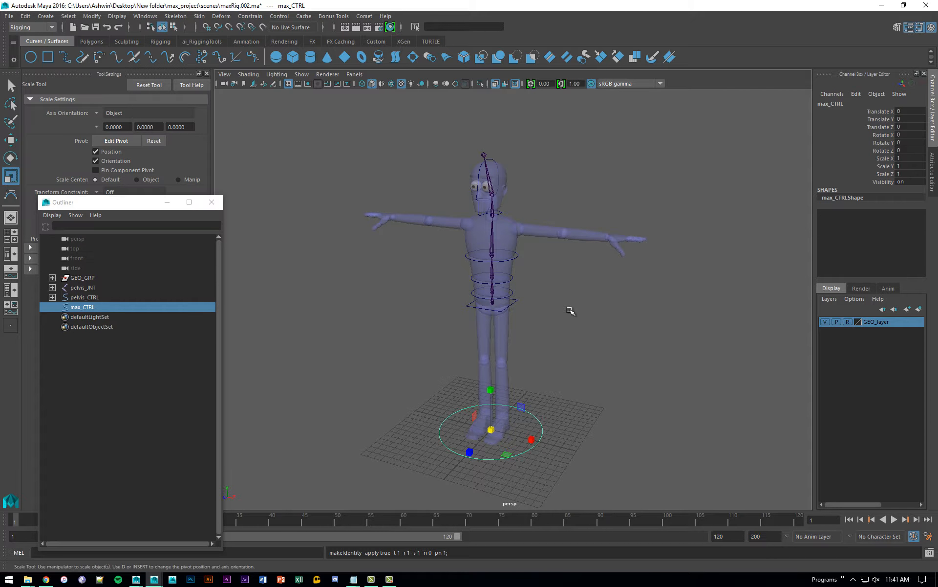
# Try moving the max_CTRL circle along its X axis and undo the move
pyautogui.keyDown('alt'); pyautogui.moveTo(526, 316); pyautogui.dragTo(489, 320); pyautogui.keyUp('alt')
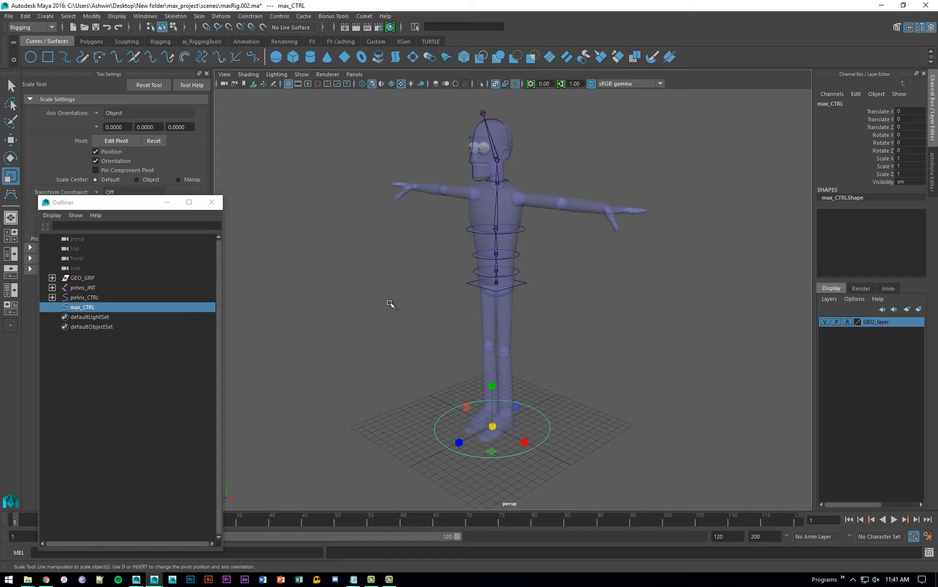
pyautogui.keyDown('alt'); pyautogui.moveTo(486, 381); pyautogui.dragTo(530, 389); pyautogui.keyUp('alt')
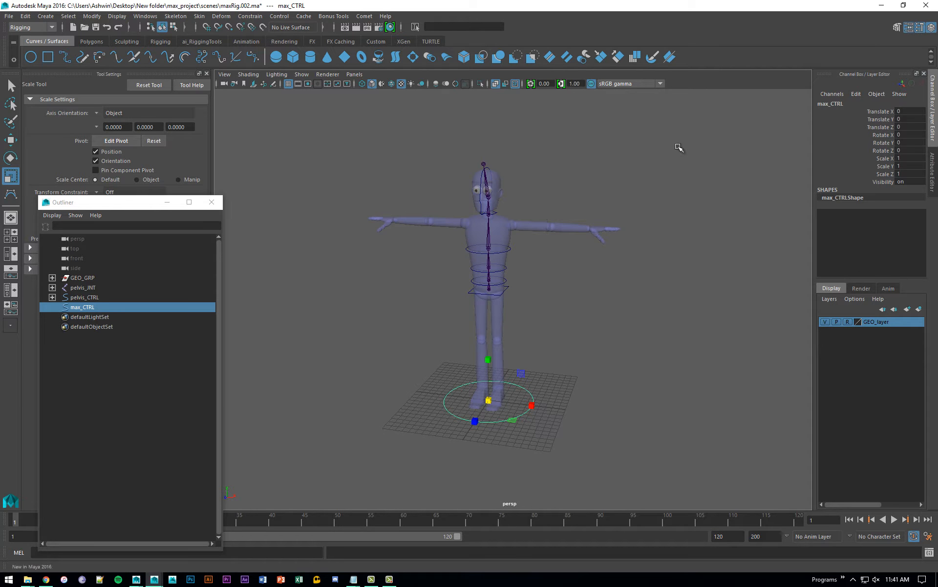
pyautogui.click(85, 308)
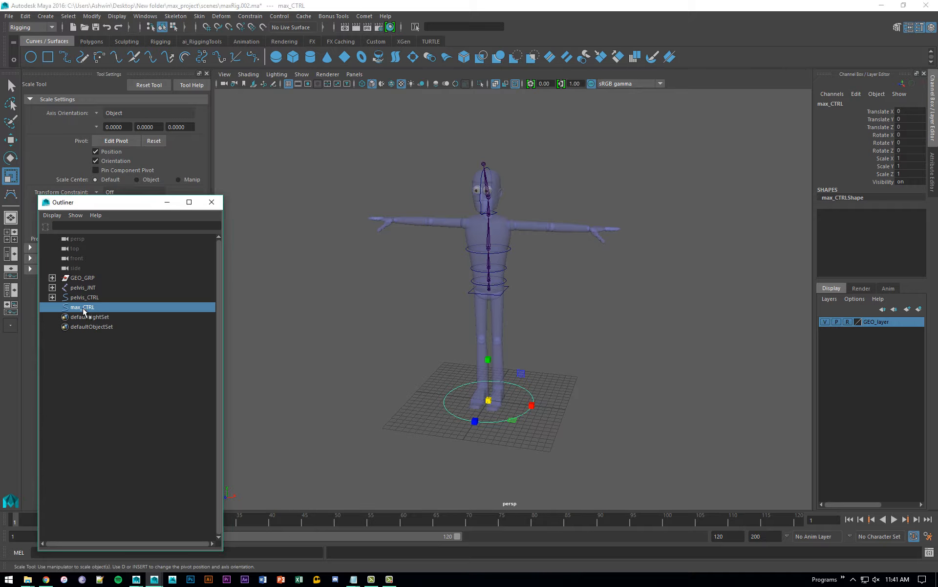
pyautogui.keyDown('alt'); pyautogui.moveTo(458, 344); pyautogui.dragTo(458, 347); pyautogui.keyUp('alt')
pyautogui.scroll(3, 457, 348)
pyautogui.press('w')
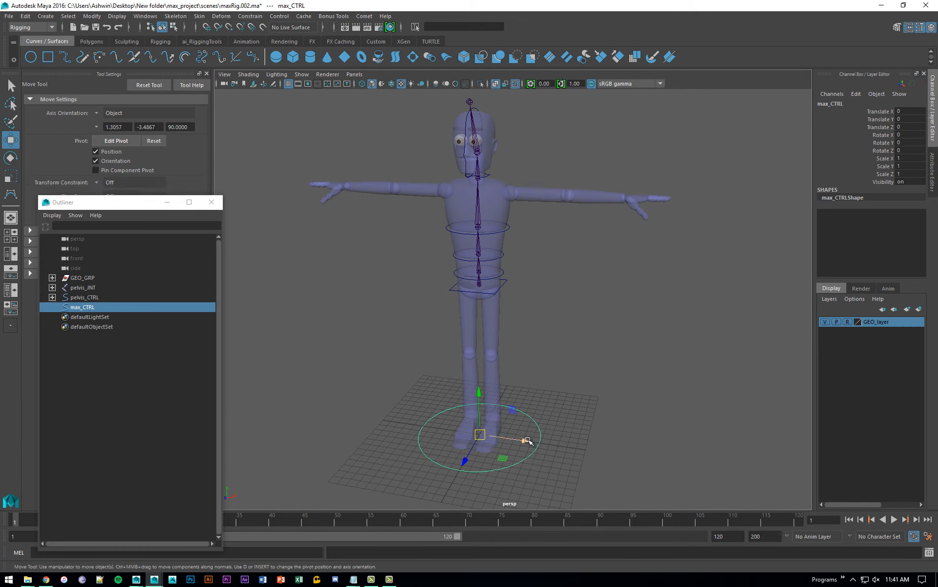
pyautogui.moveTo(525, 441); pyautogui.dragTo(465, 386)
pyautogui.hotkey('ctrl', 'z')
# Try rotating and uniformly scaling the max_CTRL circle, undoing both changes
pyautogui.keyDown('alt'); pyautogui.moveTo(608, 370); pyautogui.dragTo(557, 388); pyautogui.keyUp('alt')
pyautogui.press('e')
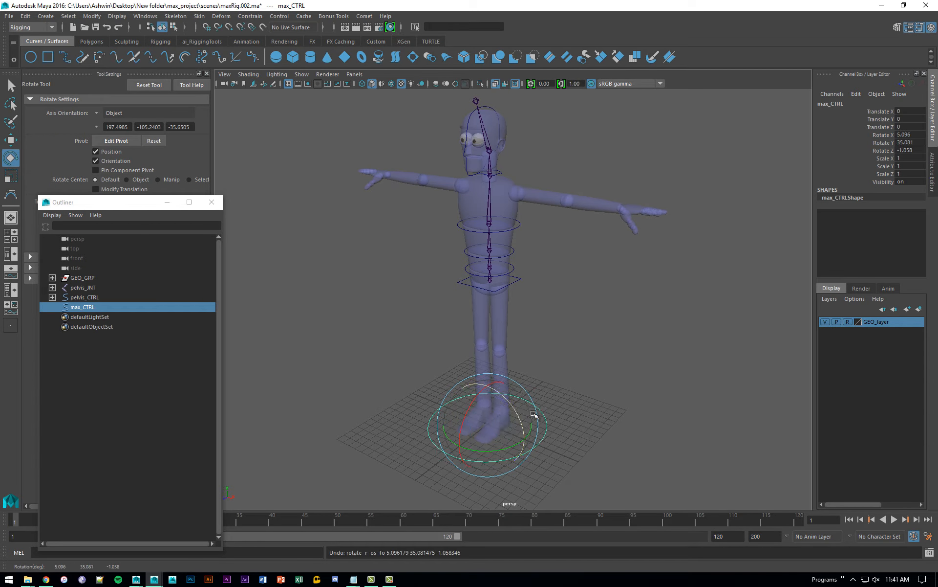
pyautogui.press('r')
pyautogui.keyDown('alt'); pyautogui.moveTo(516, 409); pyautogui.dragTo(621, 385); pyautogui.keyUp('alt')
pyautogui.hotkey('ctrl', 'z')
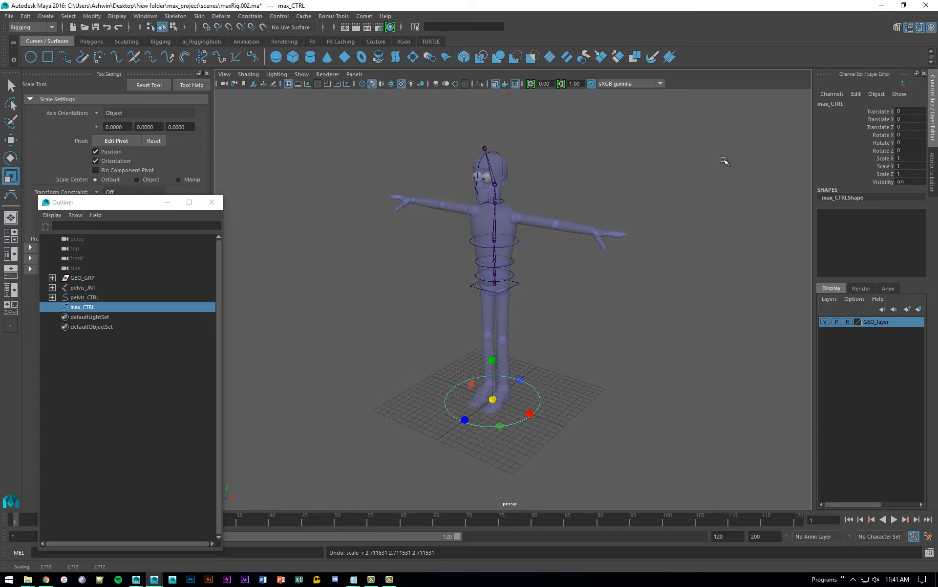
# Set Scale X, Scale Y and Scale Z of max_CTRL to 2 one by one
pyautogui.keyDown('alt'); pyautogui.moveTo(637, 195); pyautogui.dragTo(595, 186); pyautogui.keyUp('alt')
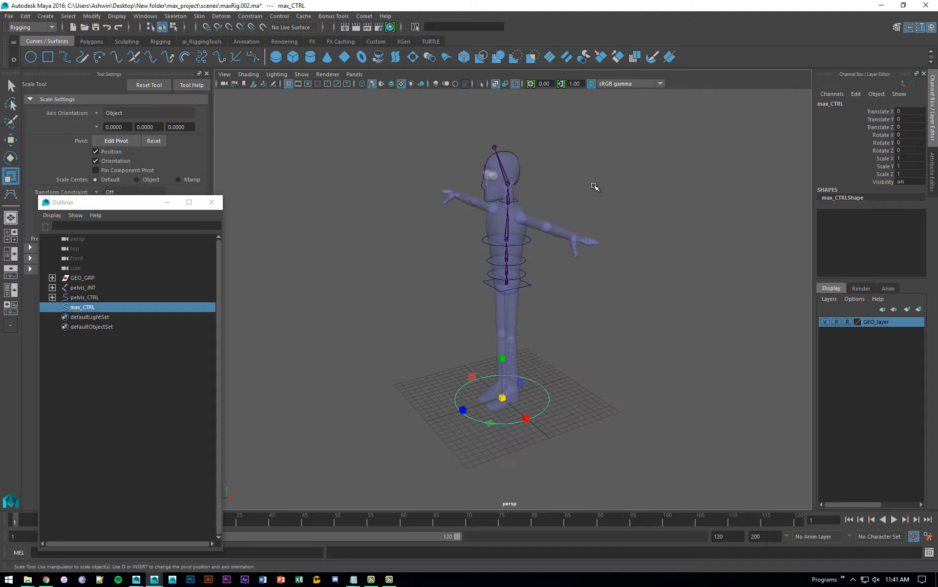
pyautogui.keyDown('alt'); pyautogui.moveTo(581, 200); pyautogui.dragTo(580, 180, button='middle'); pyautogui.keyUp('alt')
pyautogui.keyDown('alt'); pyautogui.moveTo(580, 180); pyautogui.dragTo(606, 191, button='right'); pyautogui.keyUp('alt')
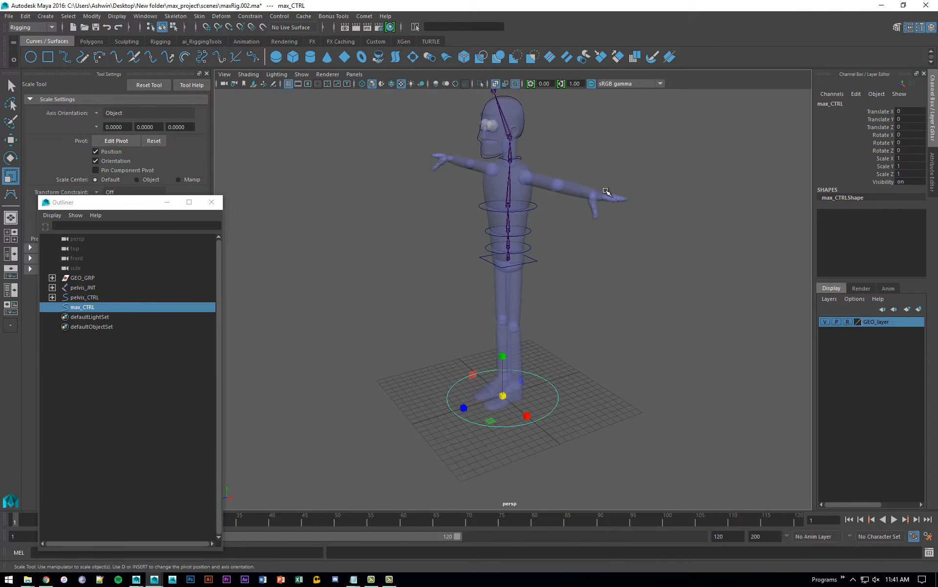
pyautogui.click(885, 158)
pyautogui.click(885, 166)
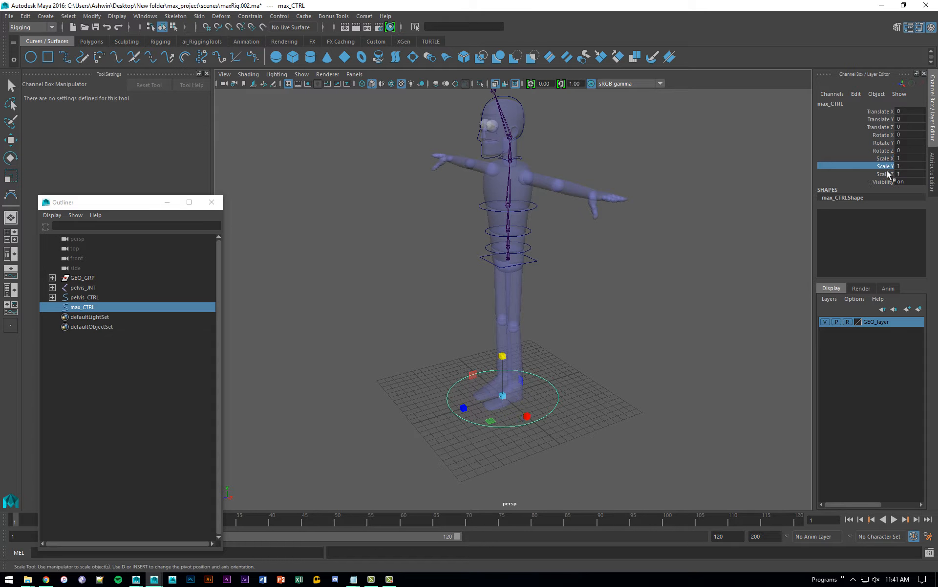
pyautogui.click(887, 174)
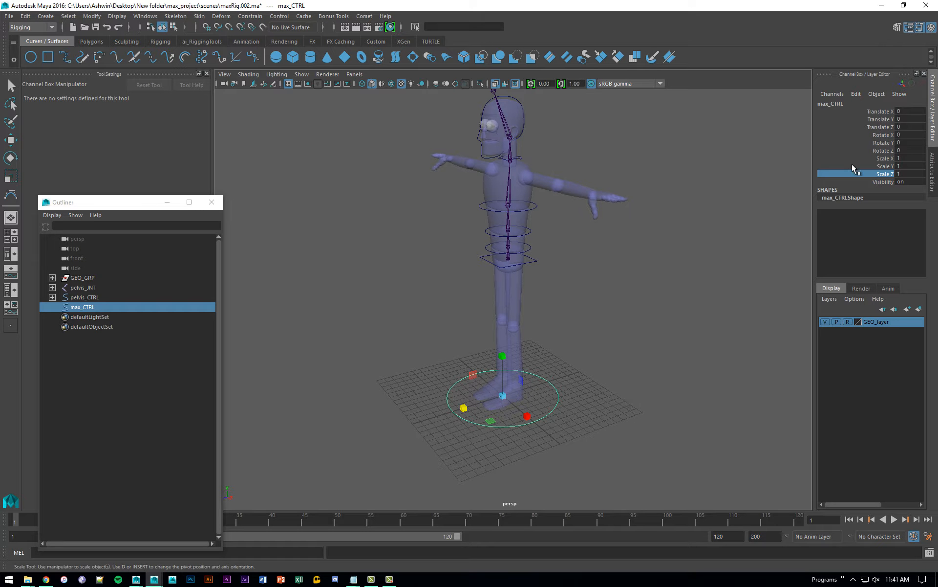
pyautogui.click(907, 159)
pyautogui.write('2')
pyautogui.press('Tab')
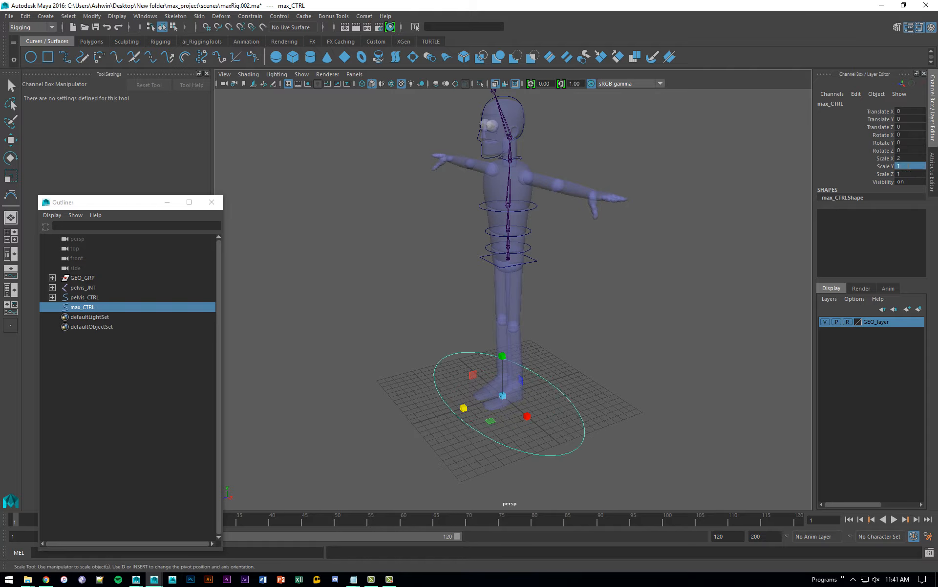
pyautogui.write('2')
pyautogui.press('Tab')
pyautogui.write('2')
pyautogui.press('Tab')
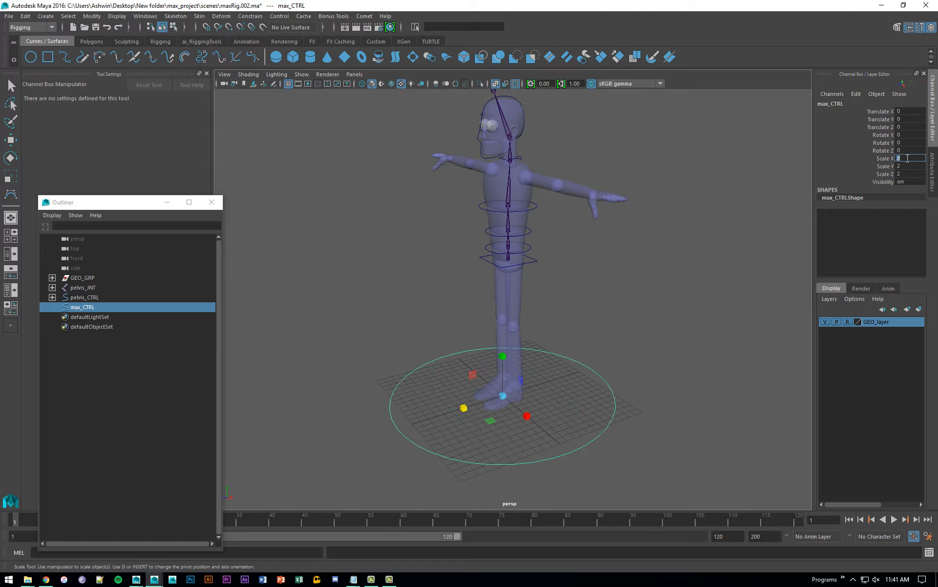
# Set Scale X, Scale Y and Scale Z of max_CTRL together to 1
pyautogui.moveTo(911, 175); pyautogui.dragTo(932, 163)
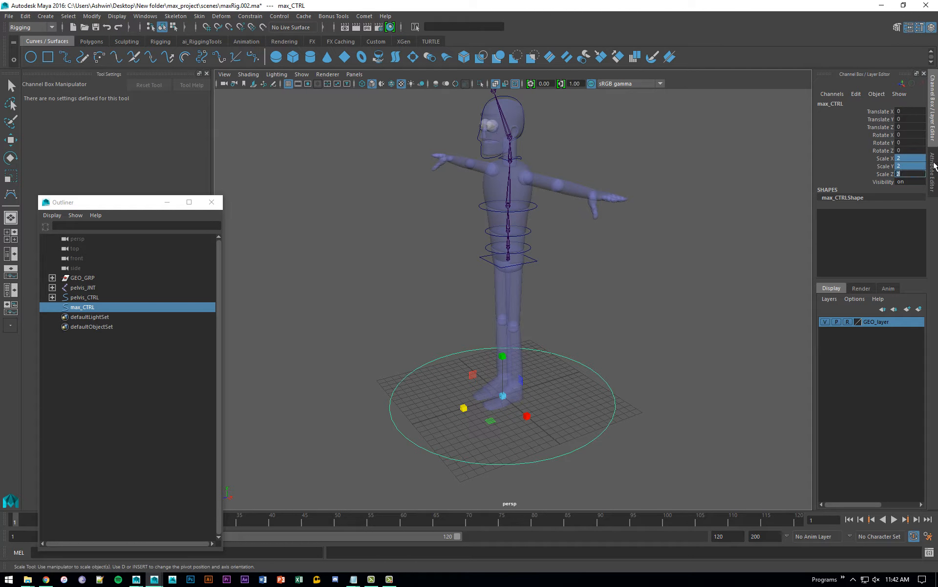
pyautogui.write('1')
pyautogui.press('Return')
pyautogui.moveTo(631, 291)
pyautogui.keyDown('alt'); pyautogui.mouseDown()
pyautogui.moveTo(620, 287)
pyautogui.moveTo(627, 292)
pyautogui.mouseUp(); pyautogui.keyUp('alt')
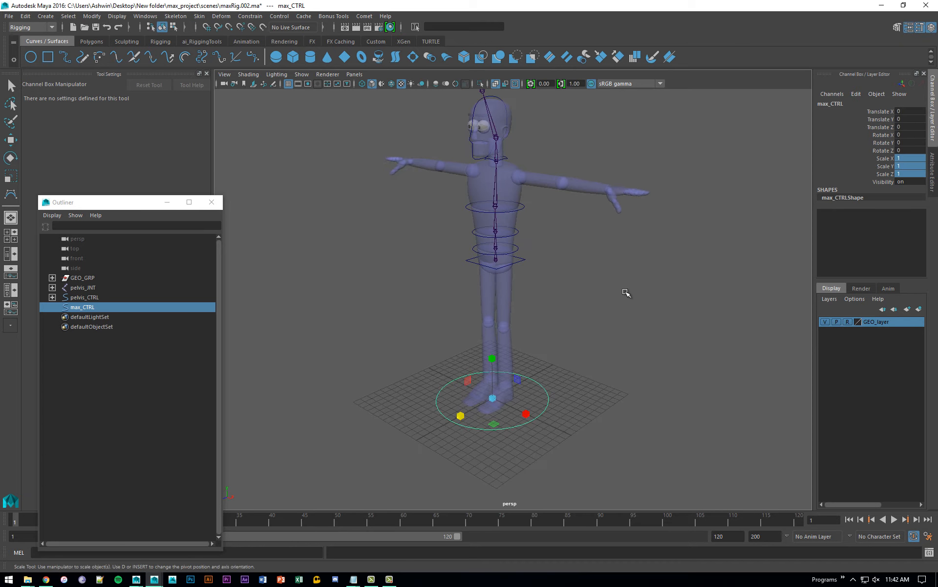
pyautogui.click(626, 293)
pyautogui.keyDown('alt'); pyautogui.moveTo(588, 346); pyautogui.dragTo(605, 342); pyautogui.keyUp('alt')
pyautogui.moveTo(548, 381); pyautogui.dragTo(527, 398)
pyautogui.press('q')
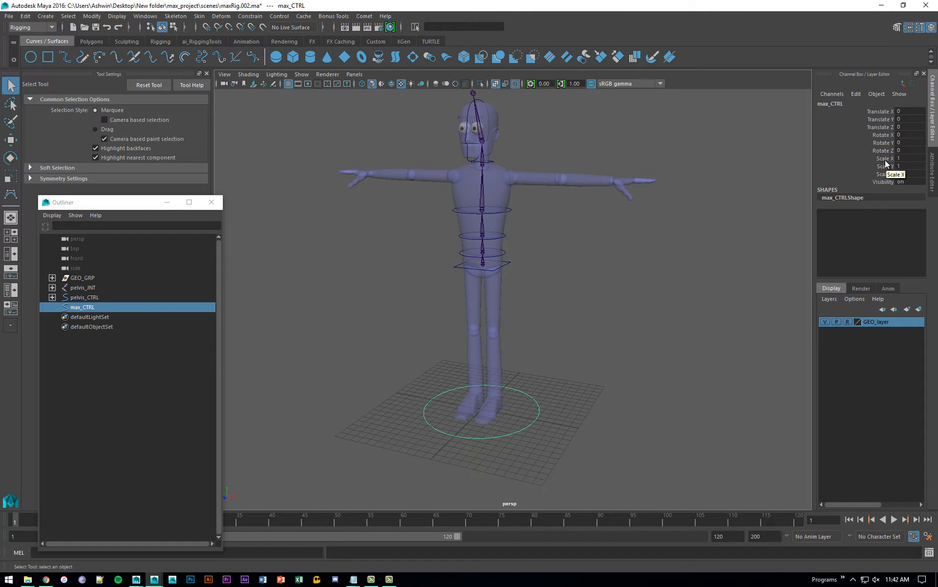
pyautogui.click(884, 159)
pyautogui.click(886, 166)
pyautogui.click(888, 174)
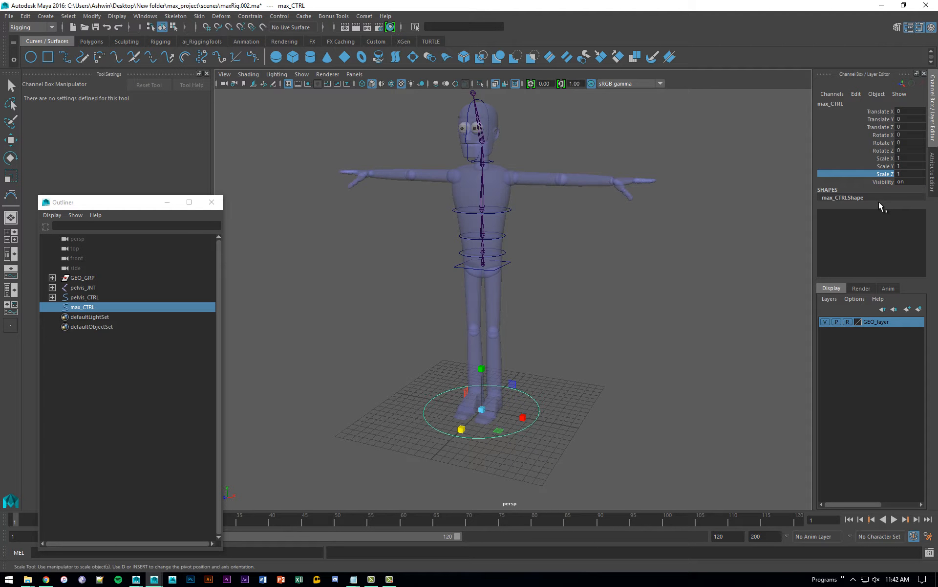
pyautogui.press('q')
pyautogui.click(536, 381)
pyautogui.moveTo(536, 382); pyautogui.dragTo(557, 404)
# Hide GEO_layer and add a keyable float attribute named globalScale with a default of 1 to max_CTRL
pyautogui.click(825, 321)
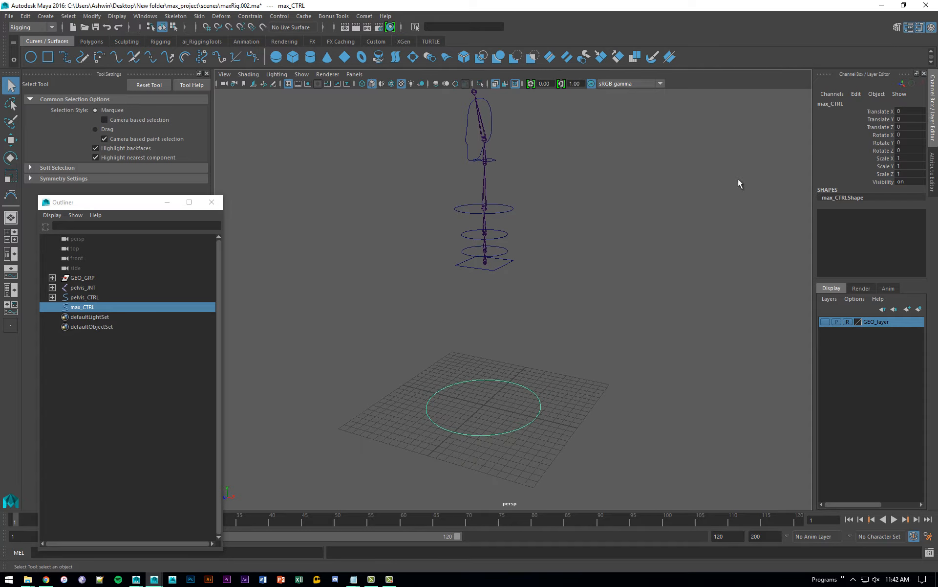
pyautogui.click(858, 94)
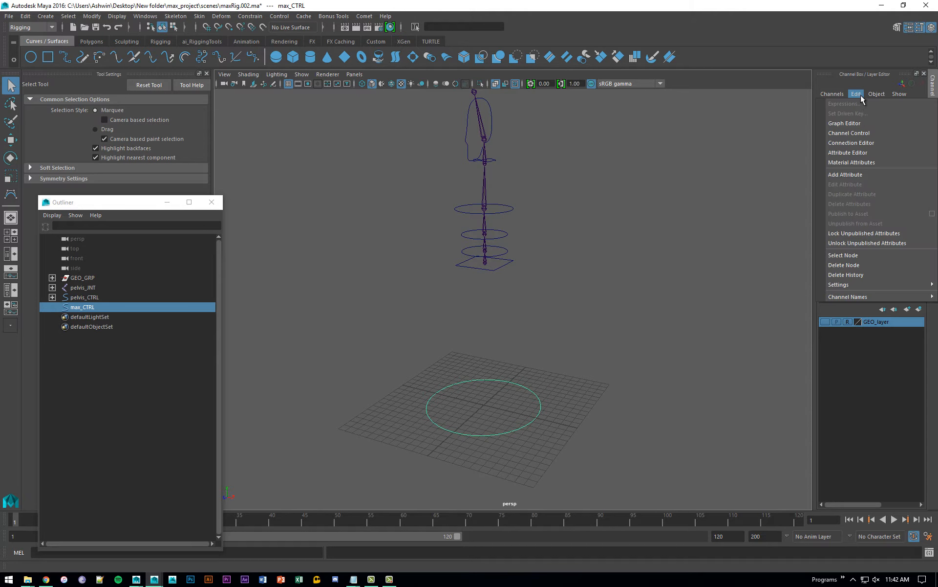
pyautogui.click(860, 175)
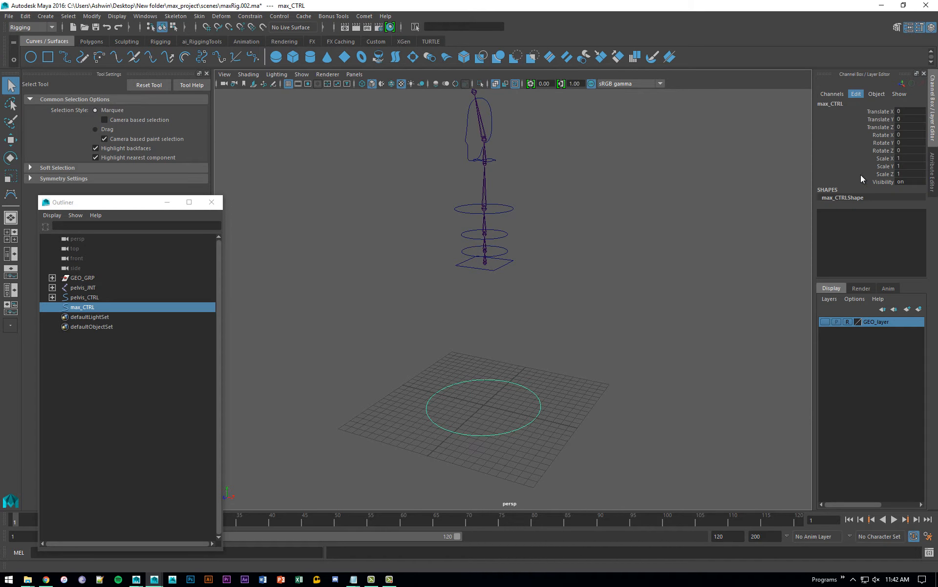
pyautogui.moveTo(434, 202); pyautogui.dragTo(600, 123)
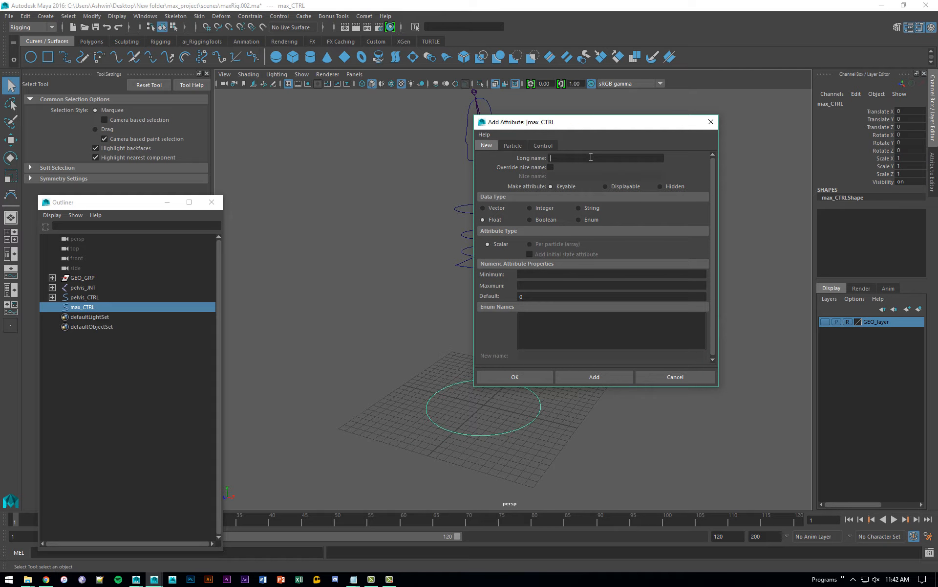
pyautogui.write('globalScale')
pyautogui.moveTo(590, 157); pyautogui.dragTo(538, 157)
pyautogui.click(568, 157)
pyautogui.doubleClick(537, 296)
pyautogui.write('1')
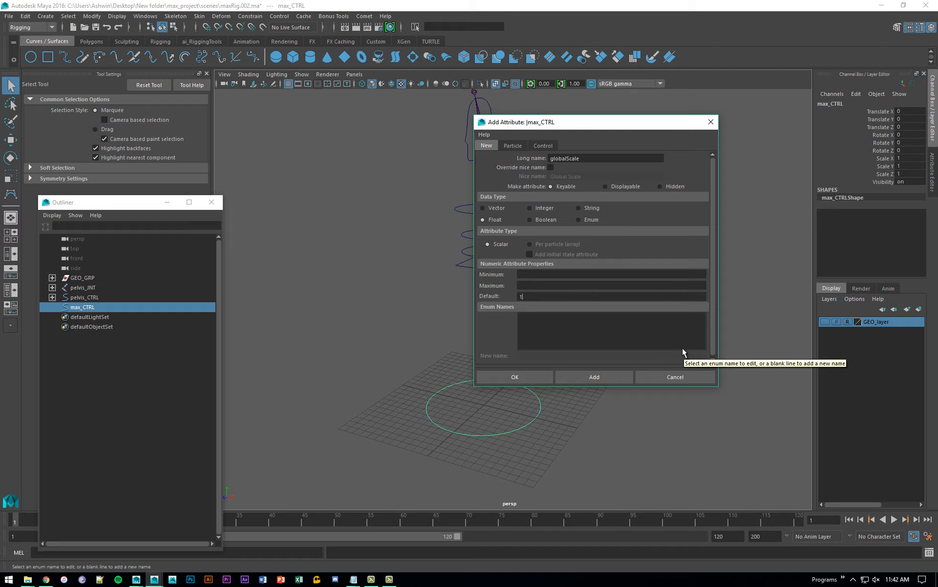
pyautogui.click(543, 375)
# Try adjusting the Global Scale value of max_CTRL interactively and undo the change
pyautogui.click(879, 189)
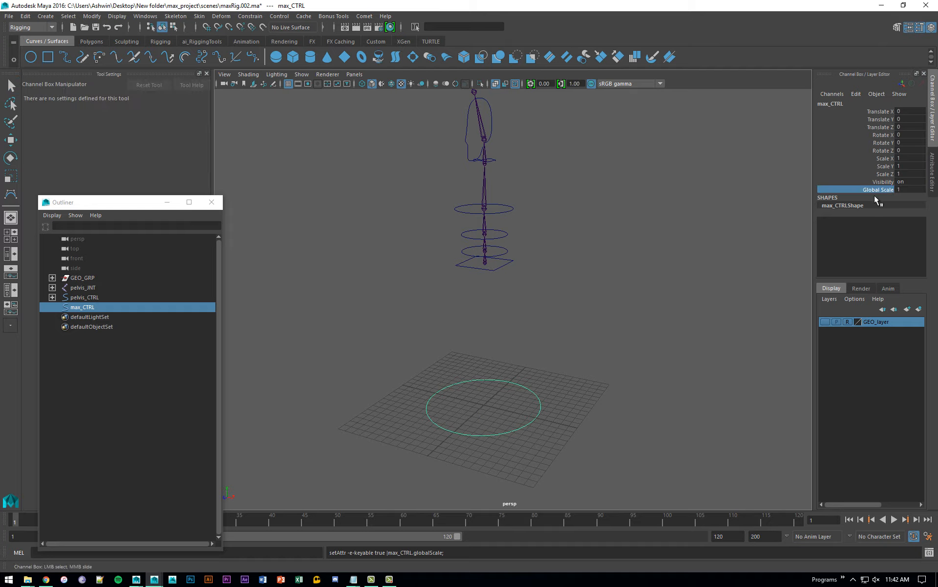
pyautogui.moveTo(547, 196); pyautogui.dragTo(601, 210, button='middle')
pyautogui.hotkey('ctrl', 'z')
pyautogui.doubleClick(904, 189)
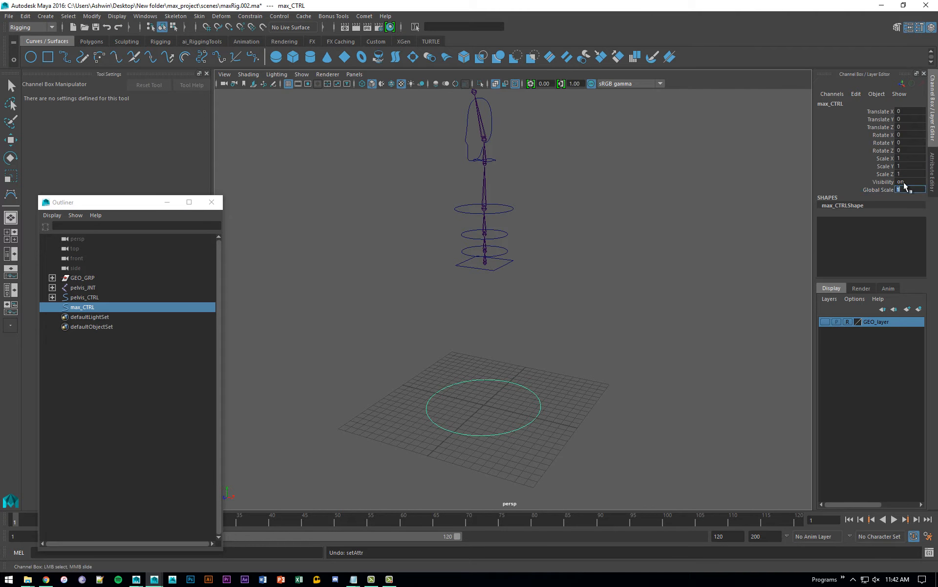
pyautogui.click(905, 158)
pyautogui.click(904, 165)
pyautogui.click(904, 174)
pyautogui.moveTo(630, 195)
pyautogui.keyDown('alt'); pyautogui.mouseDown()
pyautogui.moveTo(605, 191)
pyautogui.moveTo(625, 187)
pyautogui.mouseUp(); pyautogui.keyUp('alt')
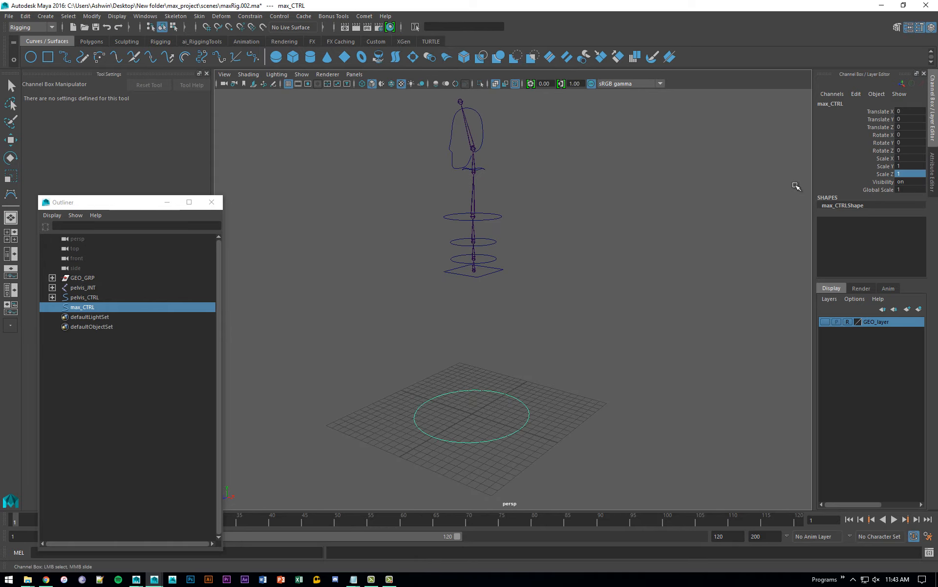
pyautogui.click(904, 190)
pyautogui.click(904, 191)
pyautogui.click(903, 159)
pyautogui.click(904, 166)
pyautogui.click(903, 174)
# Set Global Scale and the Scale X, Y and Z values of max_CTRL to 2
pyautogui.click(906, 189)
pyautogui.write('2')
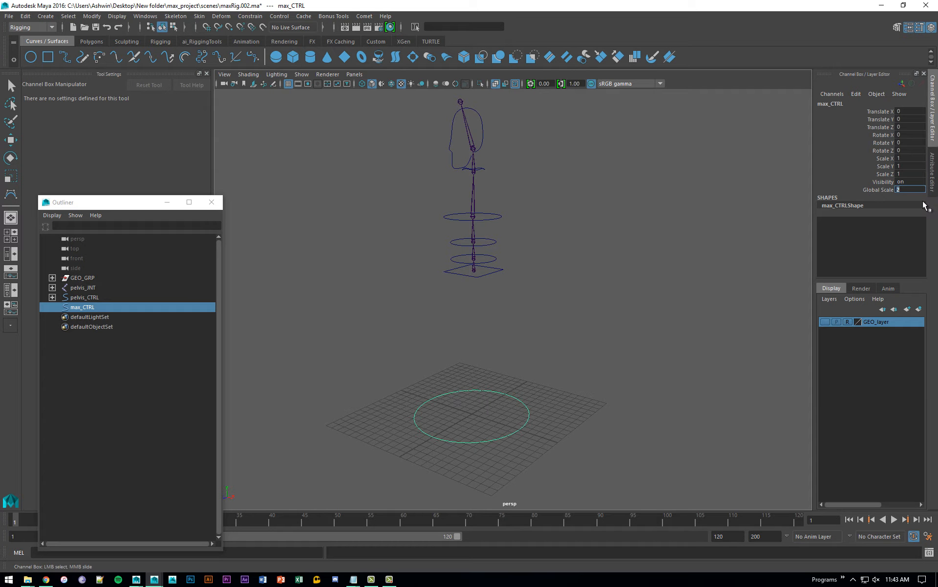
pyautogui.click(903, 158)
pyautogui.write('2')
pyautogui.press('Return')
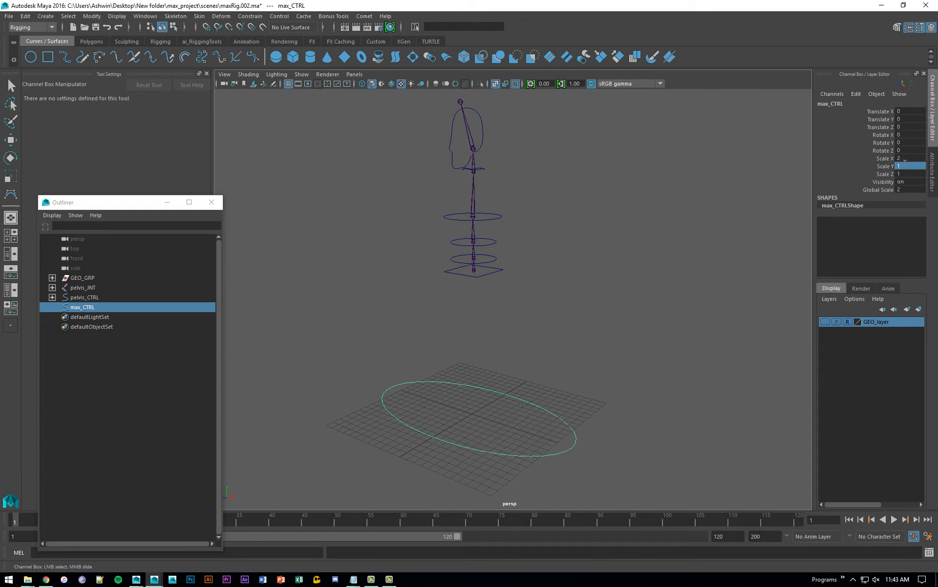
pyautogui.press('Return')
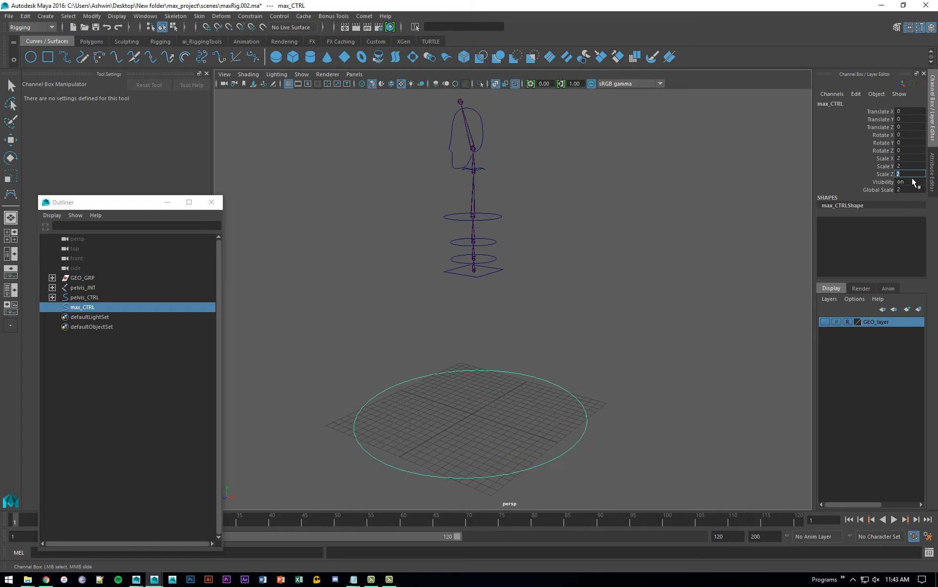
# Return the scale values of max_CTRL to 1 and clear the selection
pyautogui.click(912, 190)
pyautogui.click(909, 158)
pyautogui.write('1')
pyautogui.click(910, 167)
pyautogui.write('1')
pyautogui.press('Return')
pyautogui.click(754, 179)
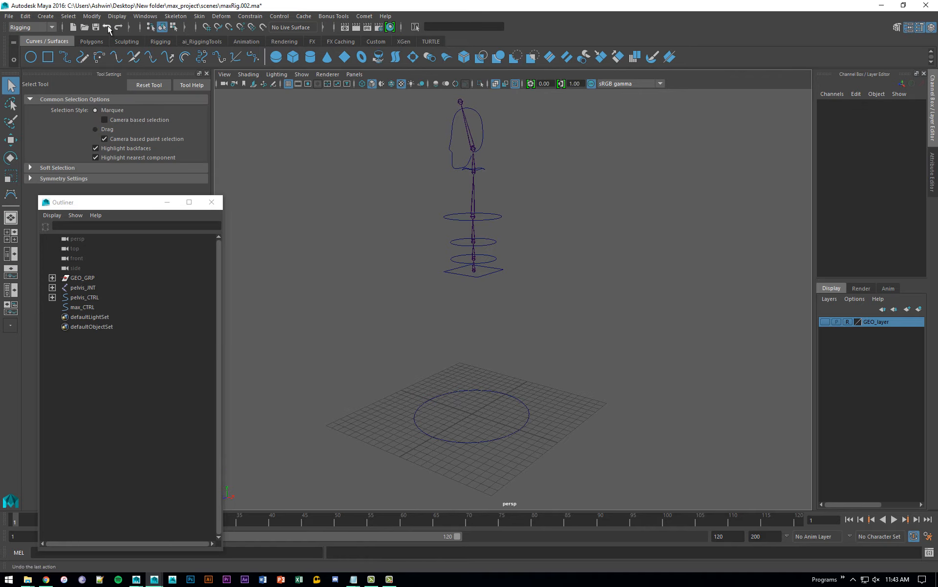
# Open the Connection Editor and load max_CTRL as both the output and the input object
pyautogui.click(145, 15)
pyautogui.moveTo(157, 52)
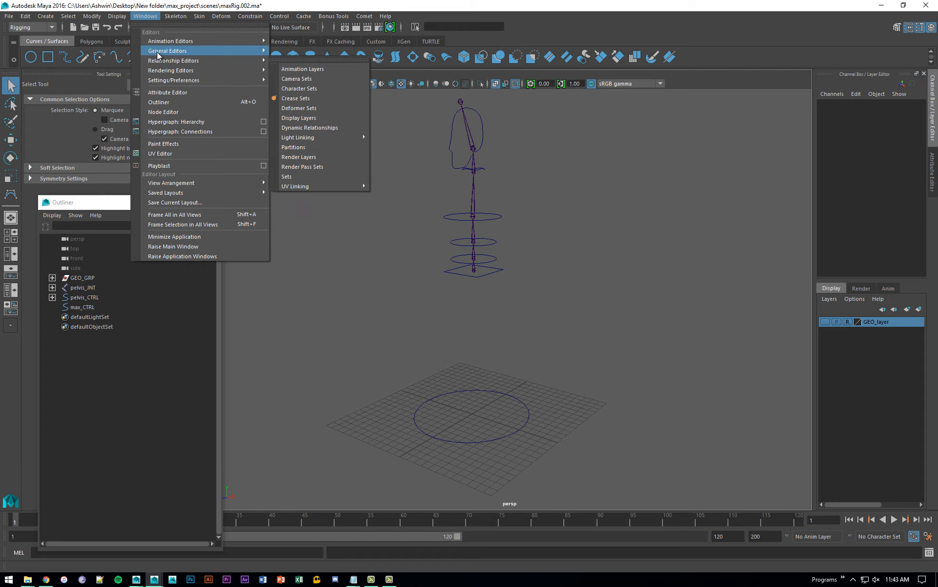
pyautogui.click(315, 94)
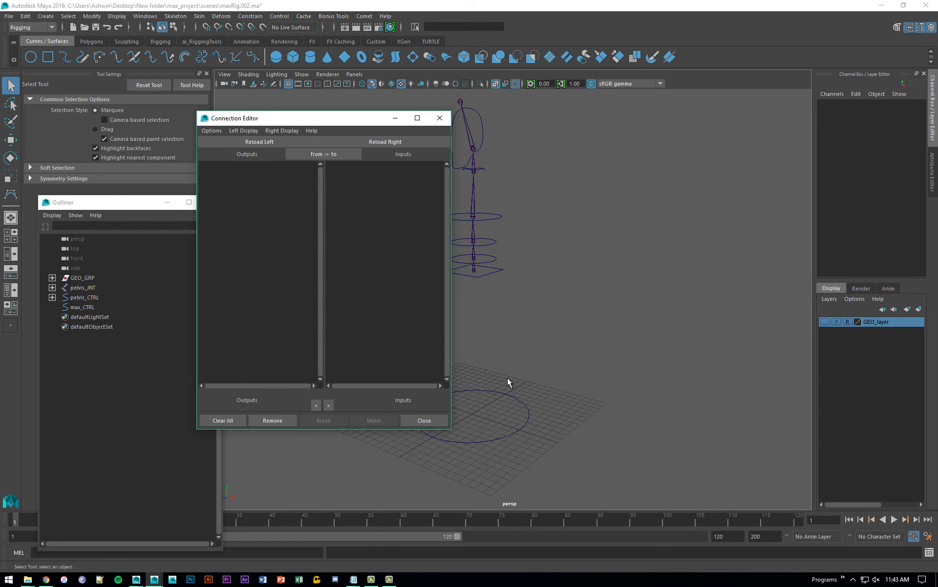
pyautogui.click(513, 397)
pyautogui.keyDown('alt'); pyautogui.moveTo(562, 342); pyautogui.dragTo(653, 327, button='middle'); pyautogui.keyUp('alt')
pyautogui.keyDown('alt'); pyautogui.moveTo(654, 327); pyautogui.dragTo(643, 333, button='right'); pyautogui.keyUp('alt')
pyautogui.moveTo(350, 123); pyautogui.dragTo(389, 102)
pyautogui.click(279, 122)
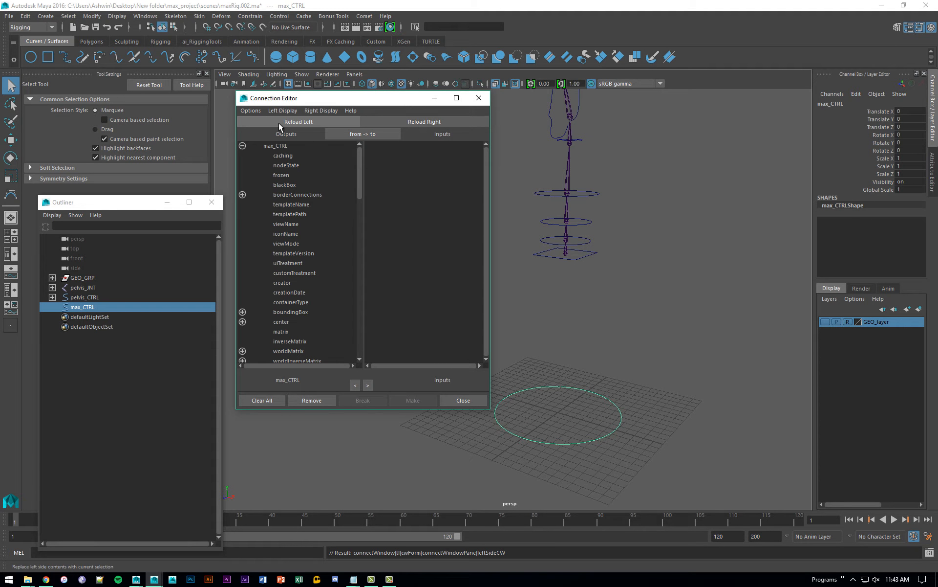
pyautogui.click(440, 120)
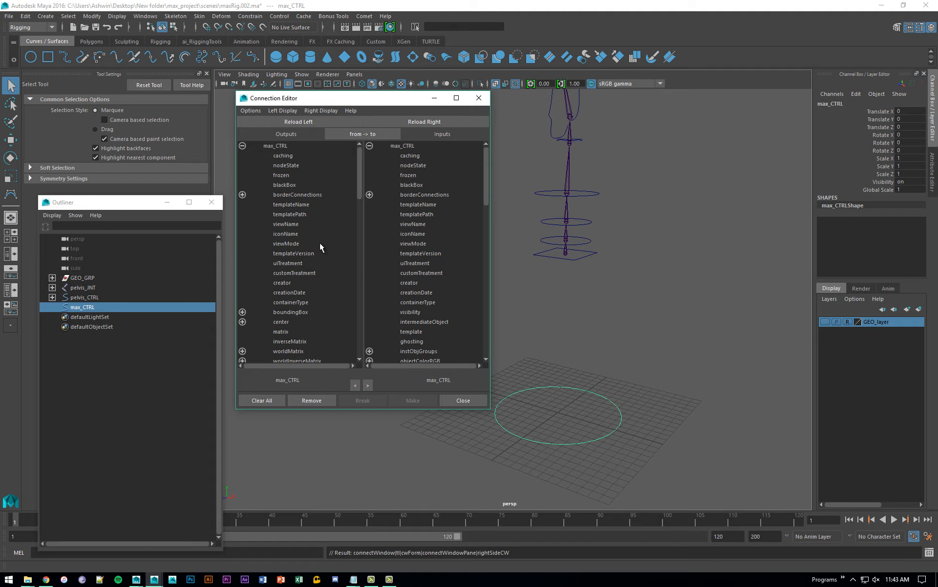
# Connect the globalScale output of max_CTRL to its scaleX, scaleY and scaleZ inputs and close the Connection Editor
pyautogui.scroll(-10, 318, 244)
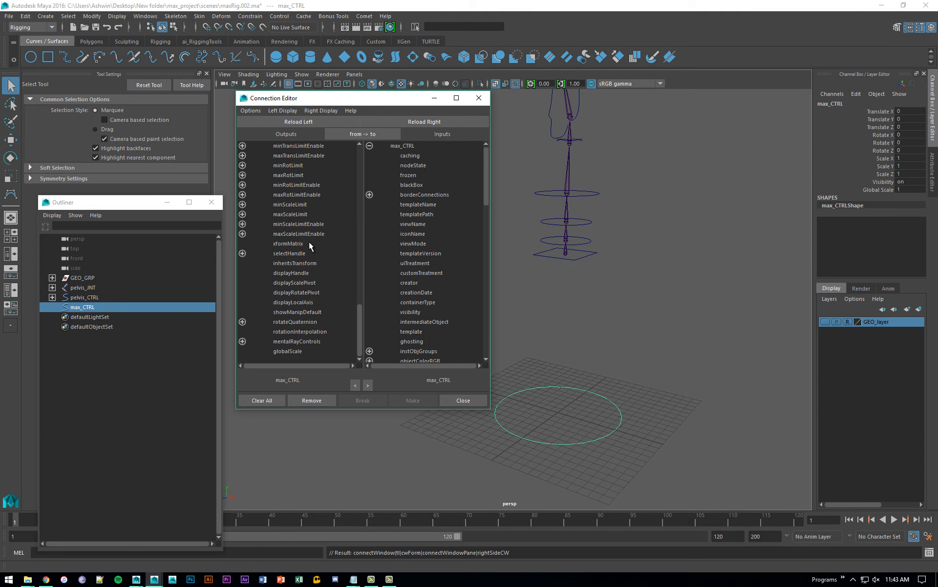
pyautogui.click(296, 352)
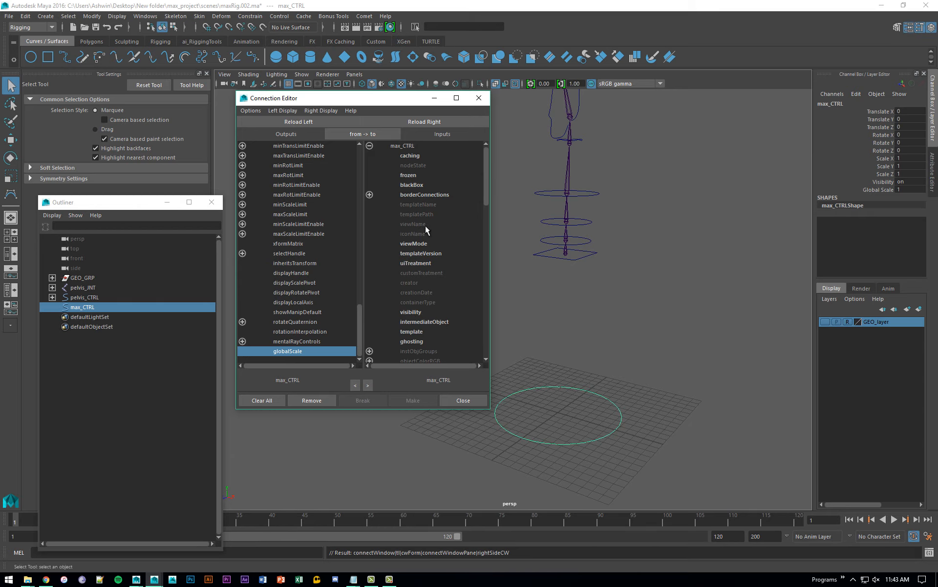
pyautogui.scroll(-8, 430, 231)
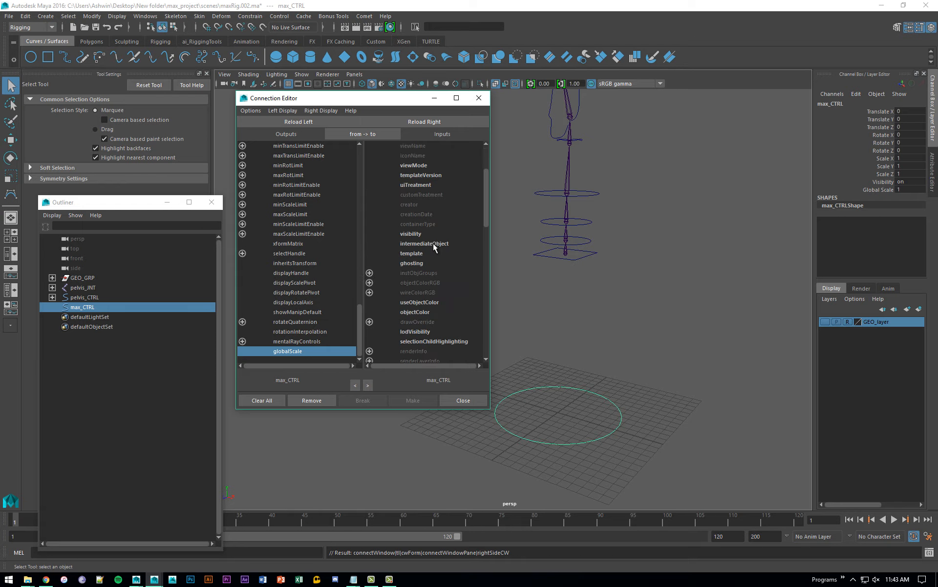
pyautogui.moveTo(487, 248); pyautogui.dragTo(486, 277)
pyautogui.click(370, 263)
pyautogui.click(427, 272)
pyautogui.click(433, 283)
pyautogui.click(419, 292)
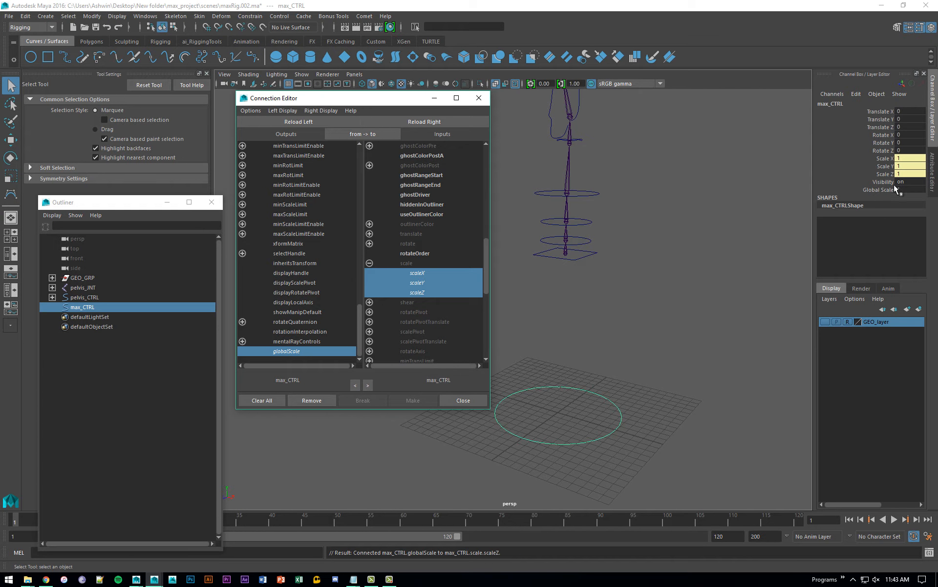
pyautogui.click(478, 98)
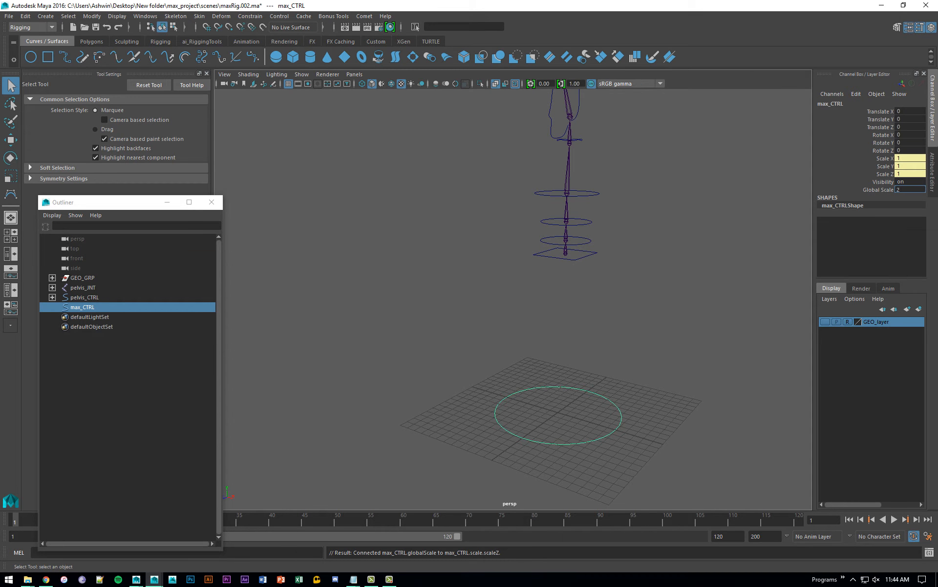
# Test Global Scale on max_CTRL with a value of 2, return it to 1 and clear the selection
pyautogui.write('2')
pyautogui.press('Return')
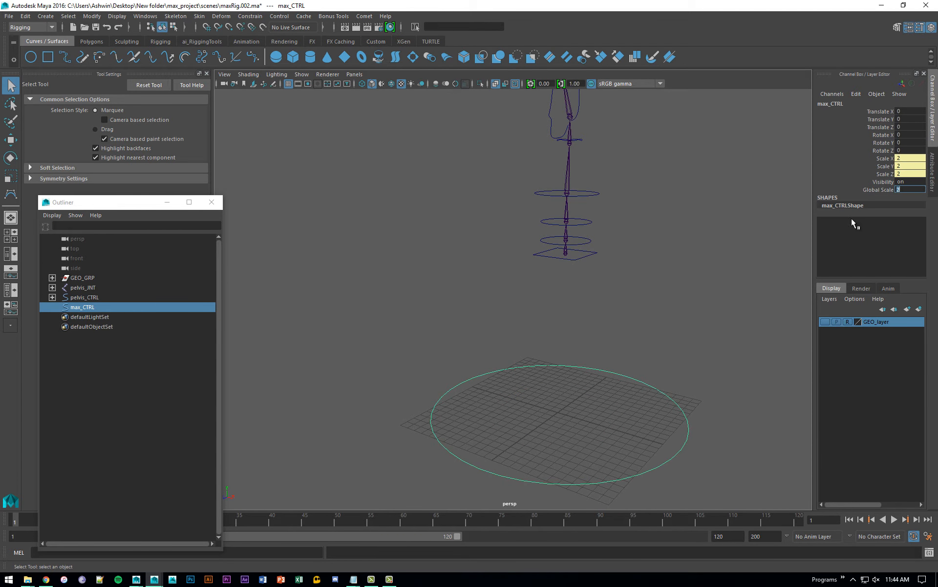
pyautogui.write('1')
pyautogui.press('Return')
pyautogui.click(709, 298)
# Make GEO_layer visible and leave nothing selected
pyautogui.click(826, 320)
pyautogui.scroll(-4, 681, 319)
pyautogui.keyDown('alt'); pyautogui.moveTo(679, 319); pyautogui.dragTo(582, 323); pyautogui.keyUp('alt')
pyautogui.click(562, 362)
pyautogui.click(682, 366)
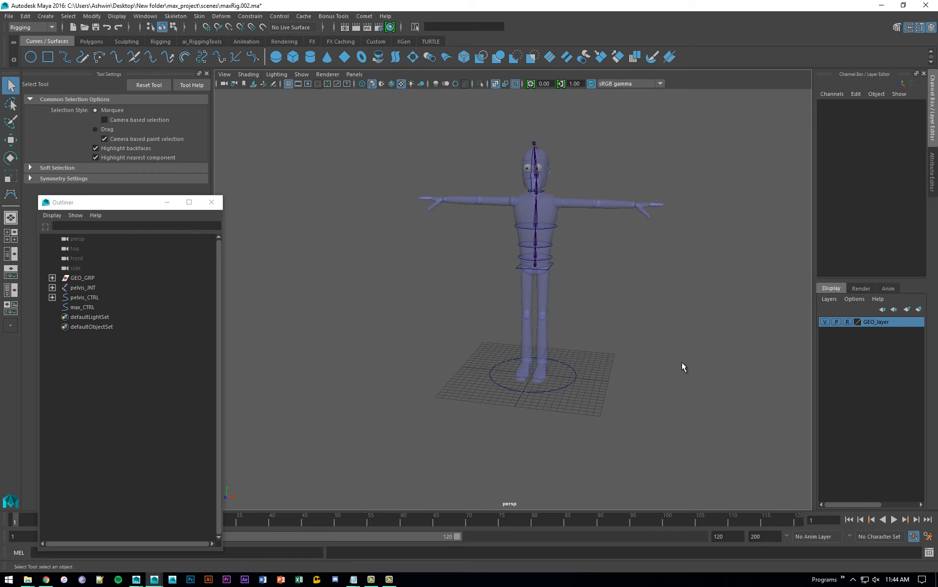
# Parent GEO_GRP under max_CTRL and expand the max_CTRL hierarchy
pyautogui.click(84, 278)
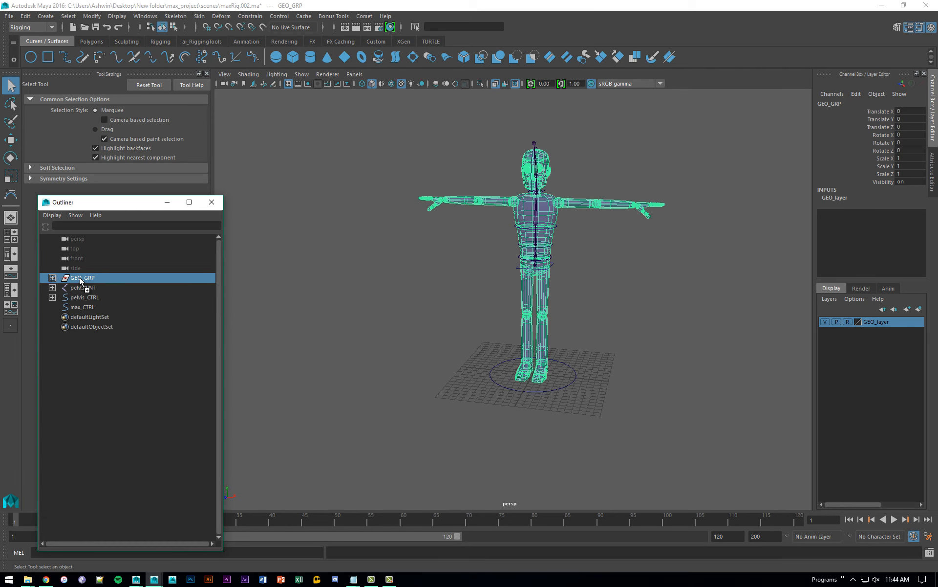
pyautogui.moveTo(79, 277); pyautogui.dragTo(99, 305, button='middle')
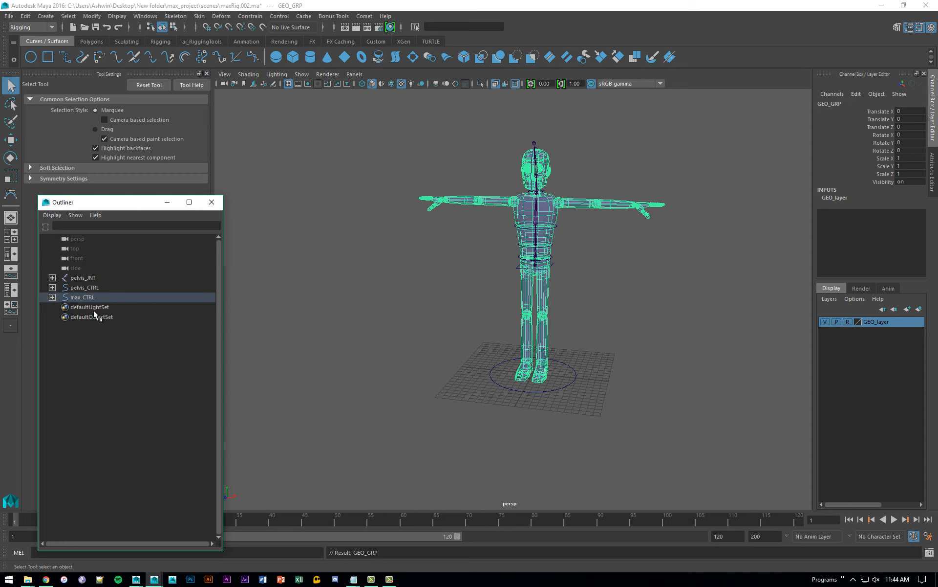
pyautogui.click(52, 297)
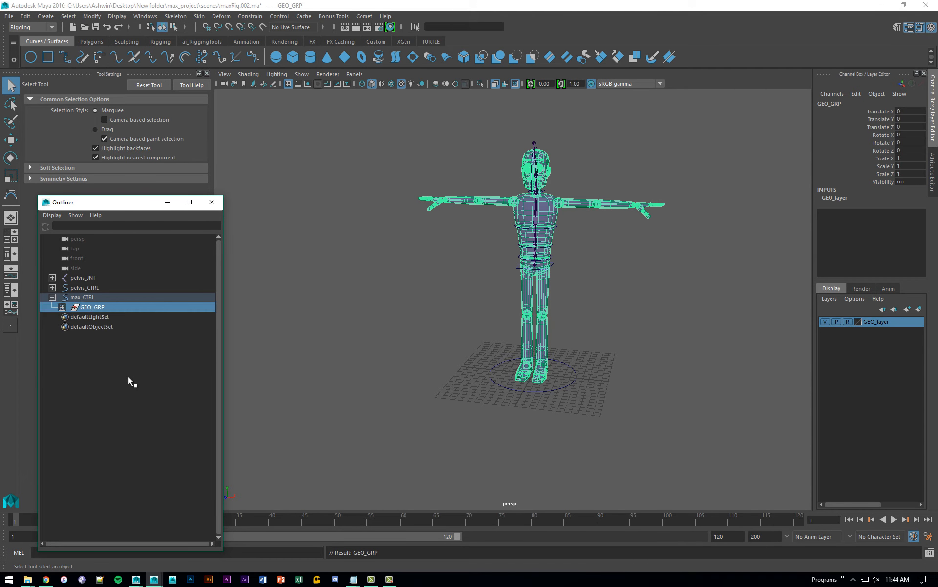
# Group pelvis_CTRL, rename the group CTRL_GRP and parent it under max_CTRL
pyautogui.click(93, 279)
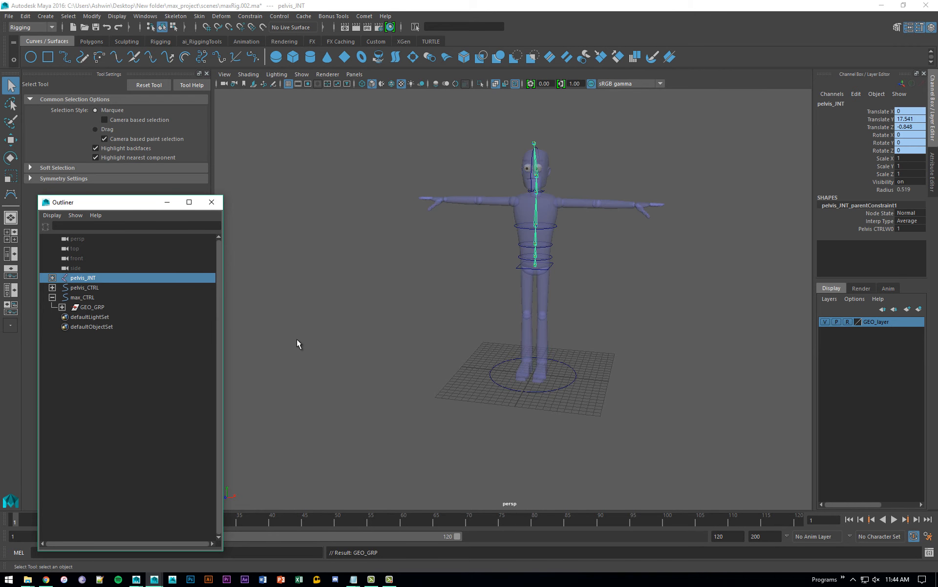
pyautogui.click(82, 288)
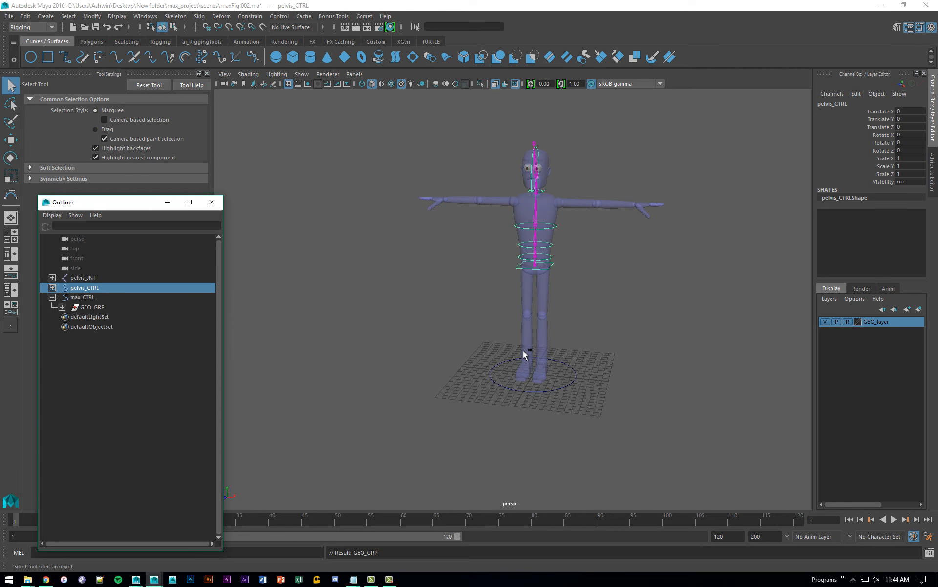
pyautogui.hotkey('ctrl', 'g')
pyautogui.click(52, 307)
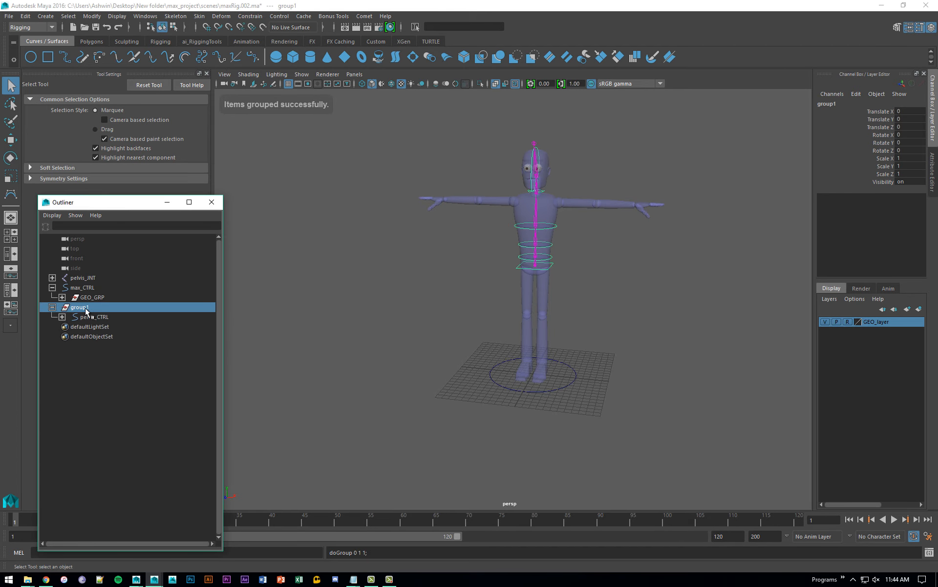
pyautogui.doubleClick(102, 308)
pyautogui.write('cTRL_GRP')
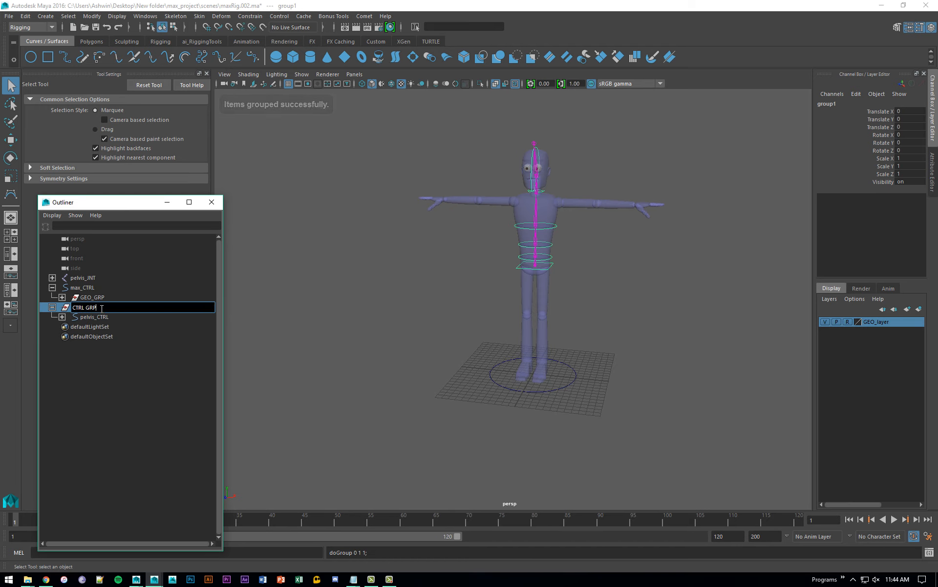
pyautogui.press('Return')
pyautogui.click(52, 308)
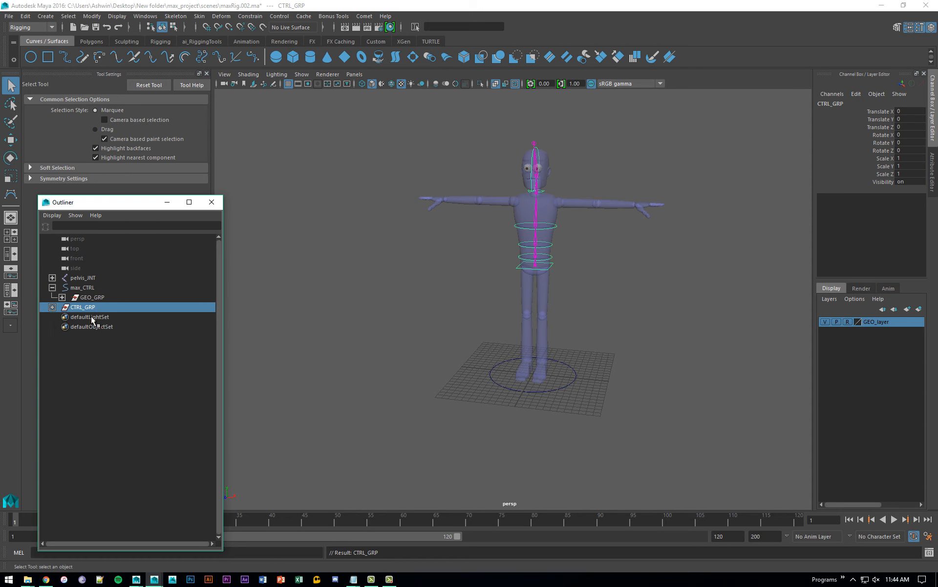
pyautogui.moveTo(88, 306); pyautogui.dragTo(90, 288, button='middle')
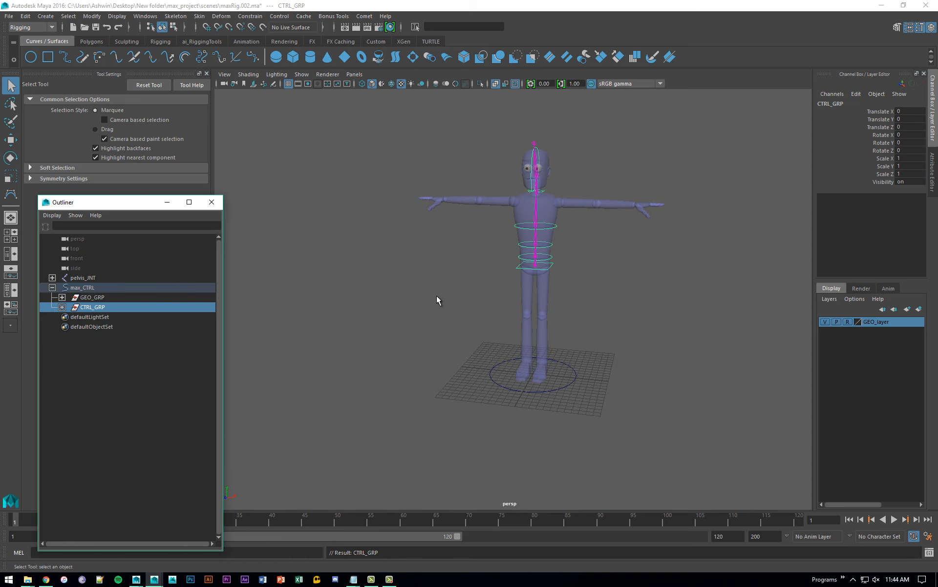
pyautogui.click(215, 289)
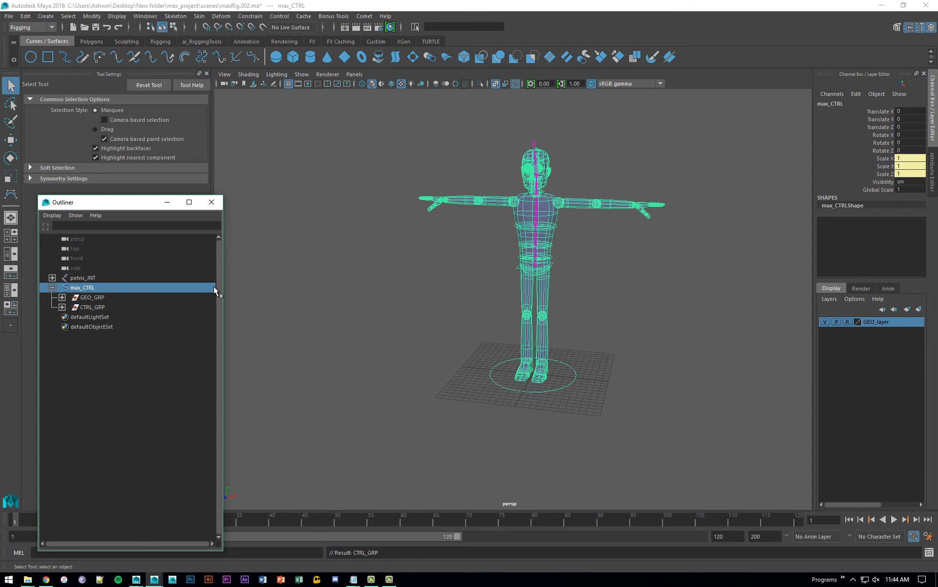
# Group pelvis_JNT, rename the group JNT_GRP and parent it under max_CTRL
pyautogui.click(125, 278)
pyautogui.hotkey('ctrl', 'g')
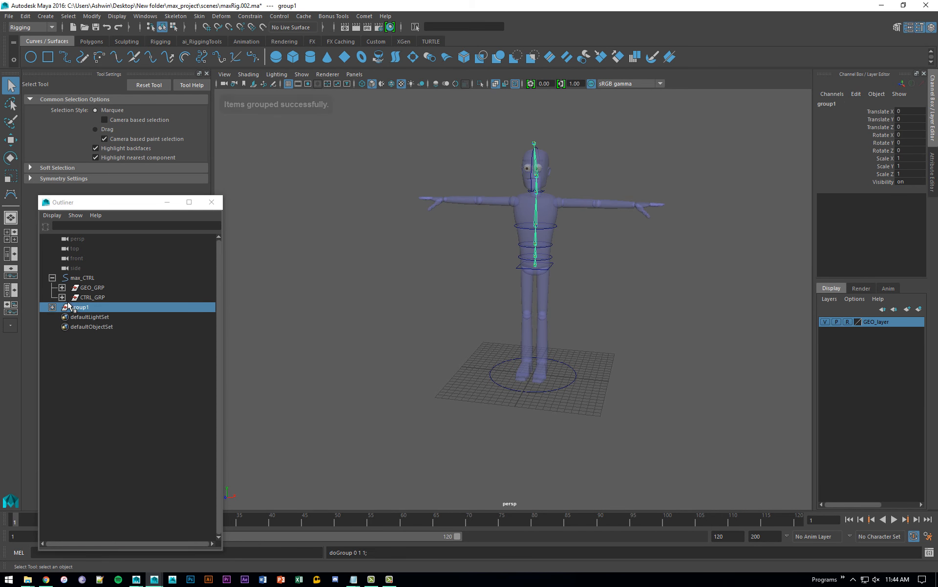
pyautogui.click(53, 307)
pyautogui.doubleClick(98, 306)
pyautogui.write('JNT GRP')
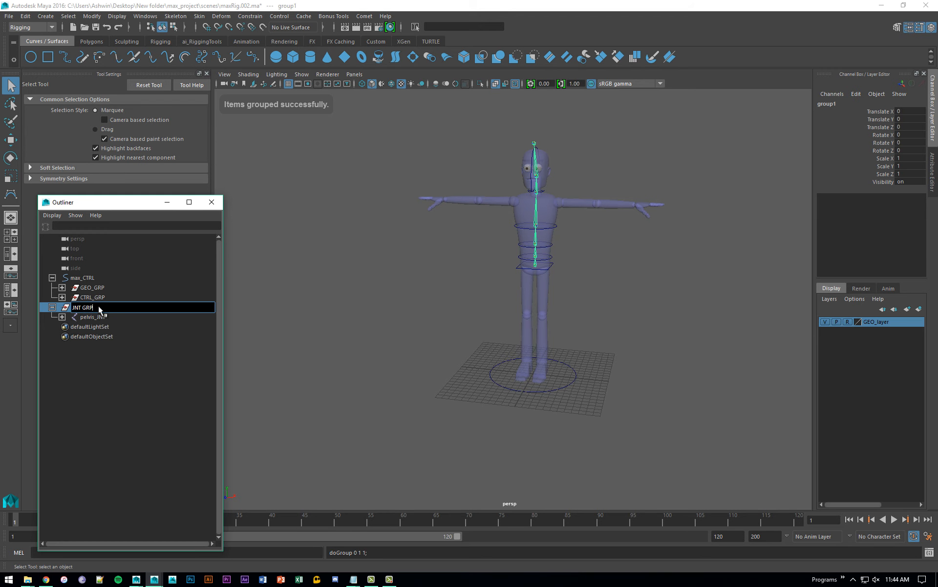
pyautogui.press('Return')
pyautogui.click(52, 307)
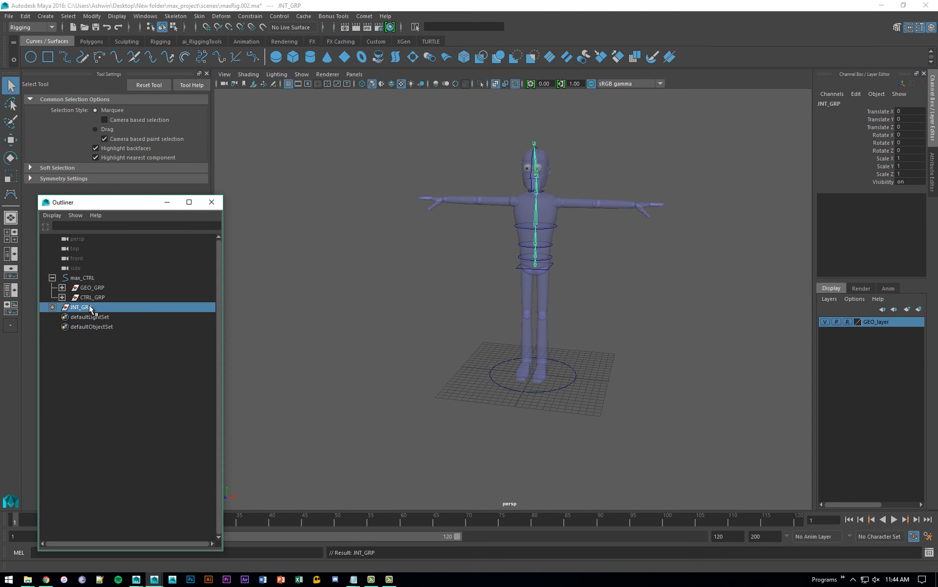
pyautogui.moveTo(104, 306); pyautogui.dragTo(89, 280, button='middle')
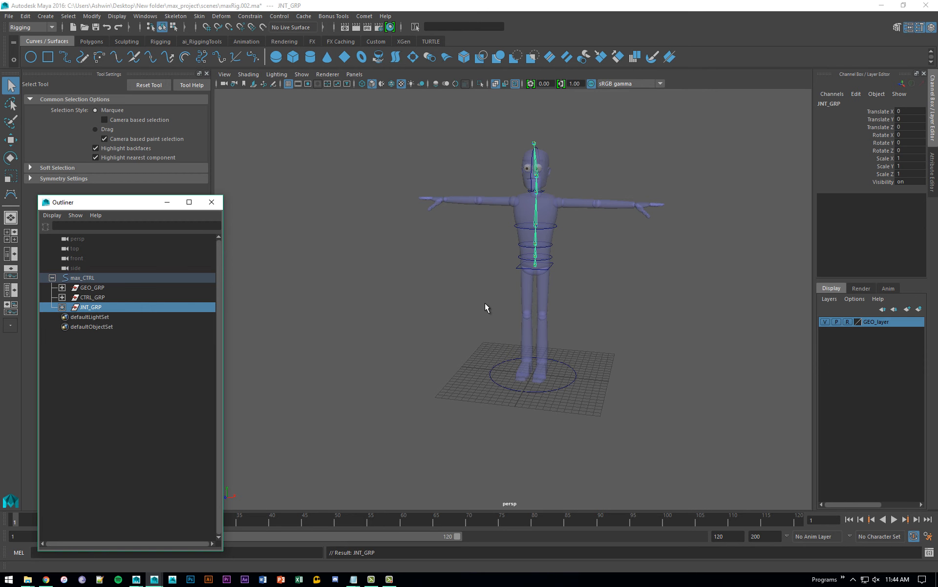
pyautogui.click(382, 294)
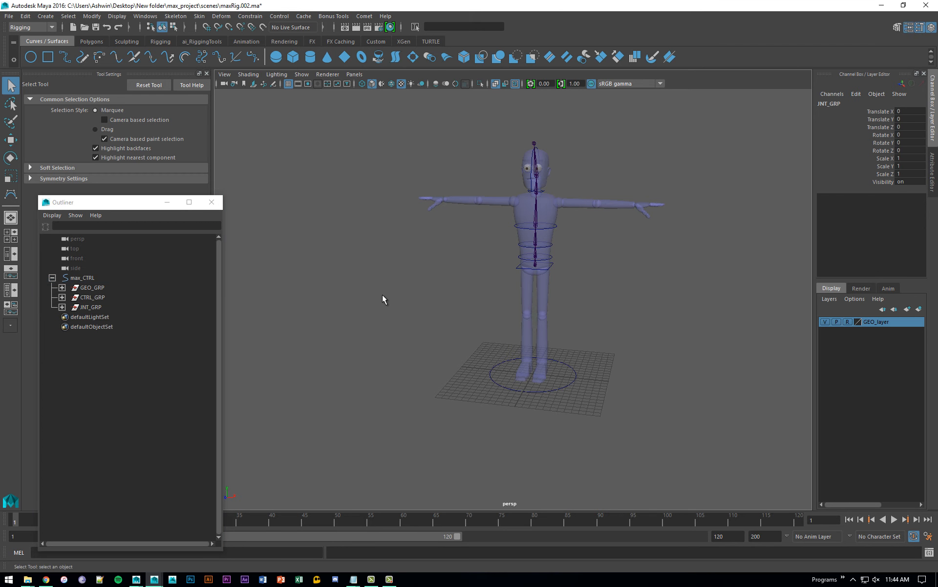
# Collapse the max_CTRL hierarchy and select the master circle to check which parts of the rig belong to it
pyautogui.click(53, 277)
pyautogui.click(334, 302)
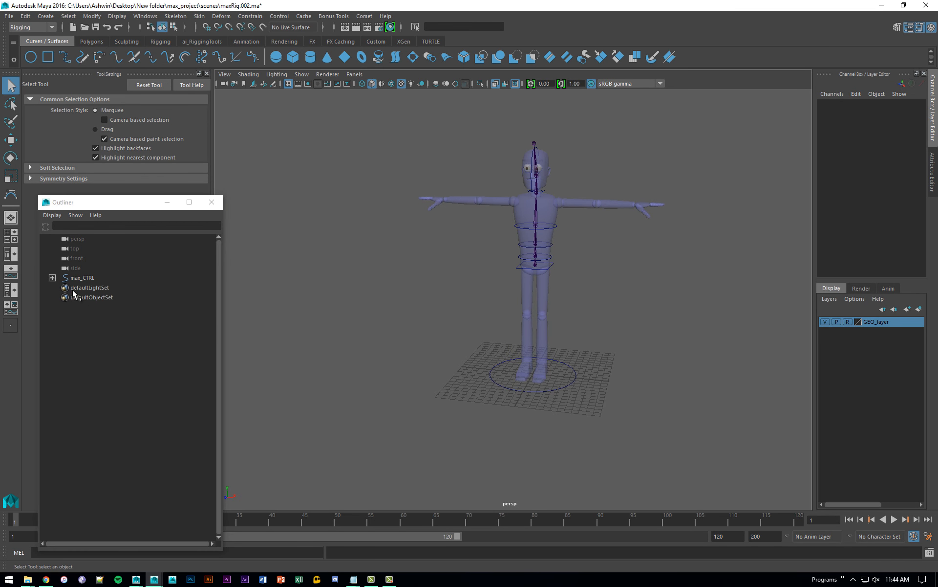
pyautogui.click(577, 376)
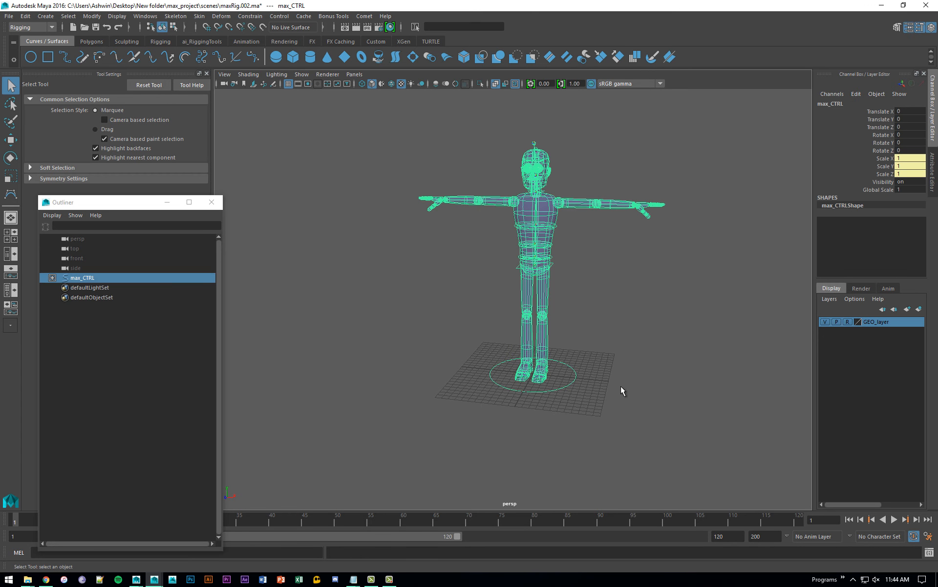
pyautogui.keyDown('alt'); pyautogui.moveTo(637, 362); pyautogui.dragTo(611, 337); pyautogui.keyUp('alt')
pyautogui.keyDown('alt'); pyautogui.moveTo(601, 335); pyautogui.dragTo(547, 346, button='middle'); pyautogui.keyUp('alt')
pyautogui.keyDown('alt'); pyautogui.moveTo(547, 346); pyautogui.dragTo(505, 429, button='right'); pyautogui.keyUp('alt')
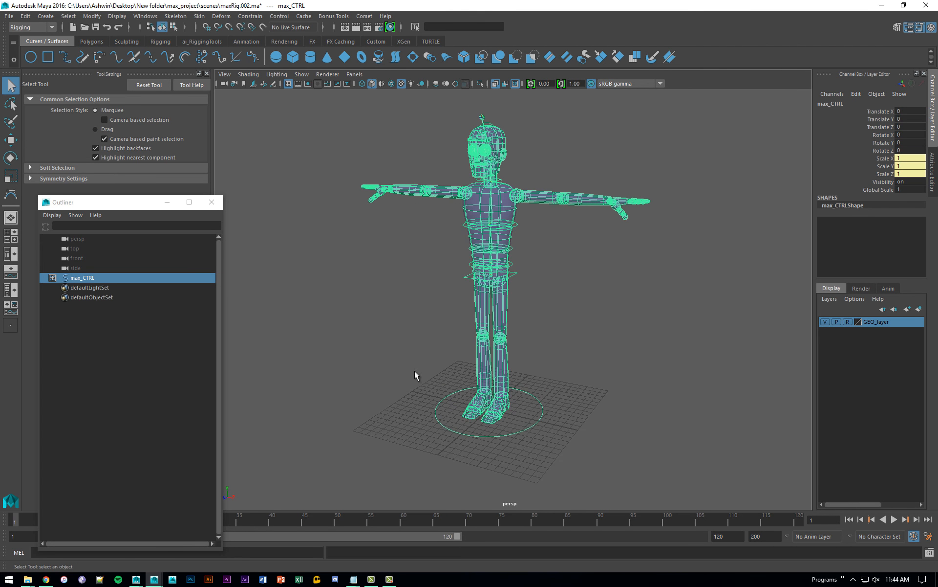
# Examine the contents of GEO_GRP, CTRL_GRP and JNT_GRP under max_CTRL and clear the selection
pyautogui.click(53, 277)
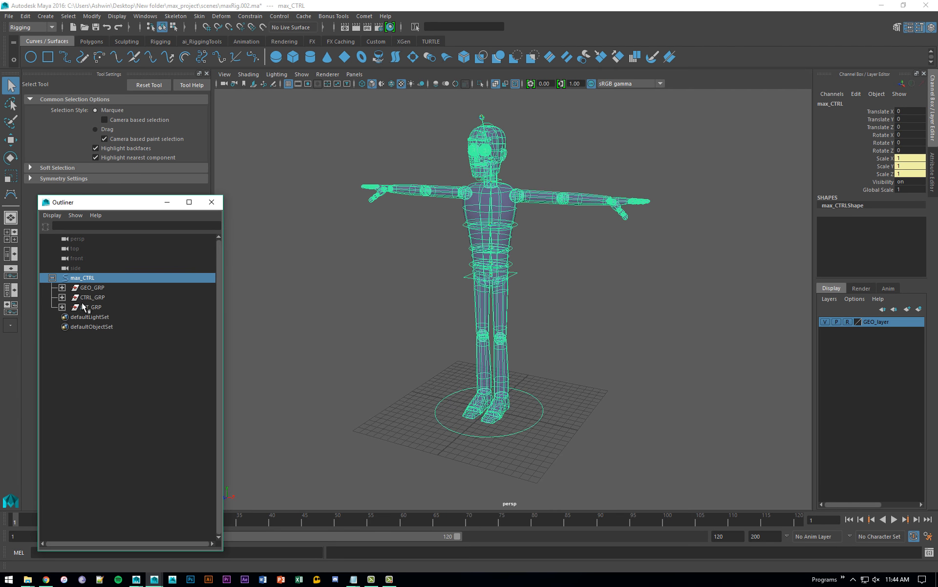
pyautogui.click(62, 287)
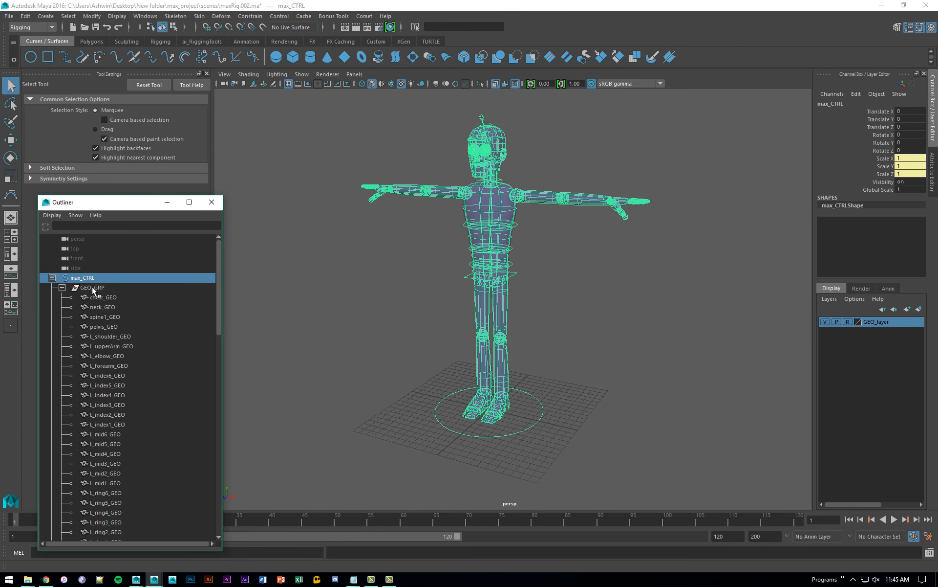
pyautogui.click(62, 287)
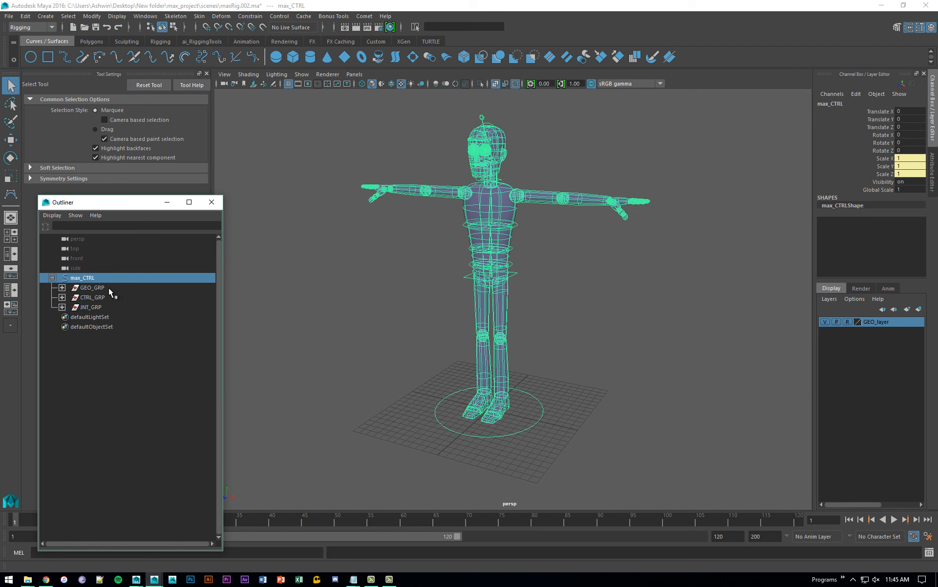
pyautogui.click(62, 297)
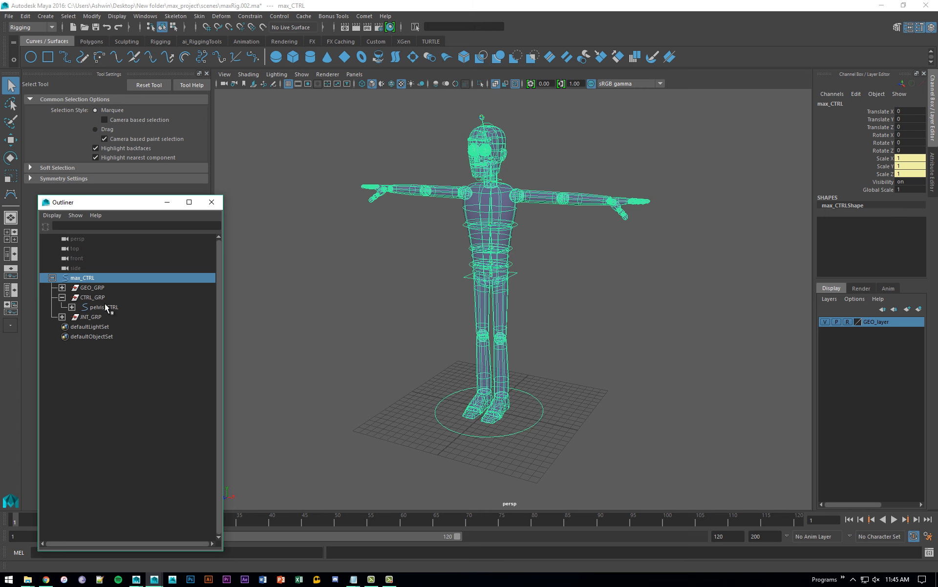
pyautogui.click(62, 298)
pyautogui.click(62, 307)
pyautogui.click(62, 307)
pyautogui.click(333, 292)
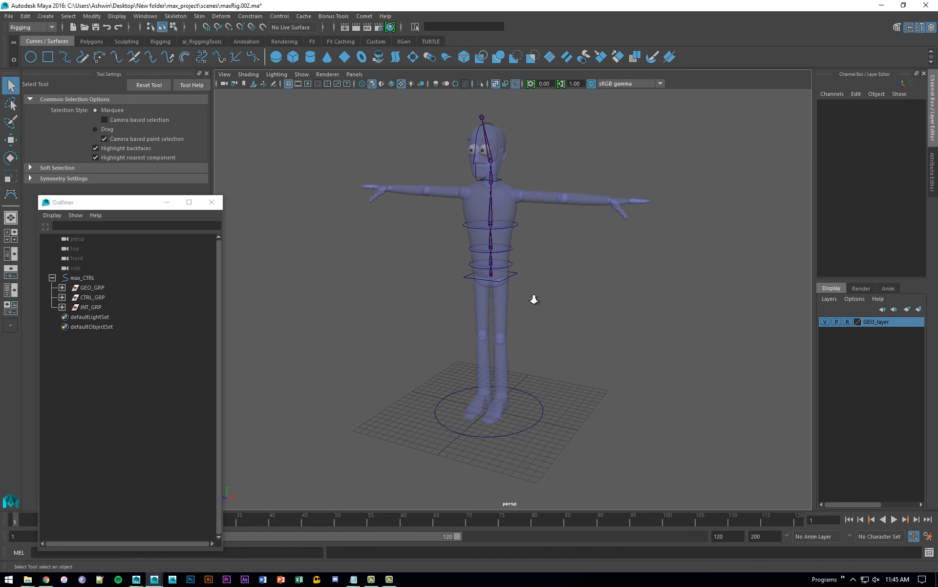
pyautogui.keyDown('alt'); pyautogui.moveTo(534, 299); pyautogui.dragTo(533, 322); pyautogui.keyUp('alt')
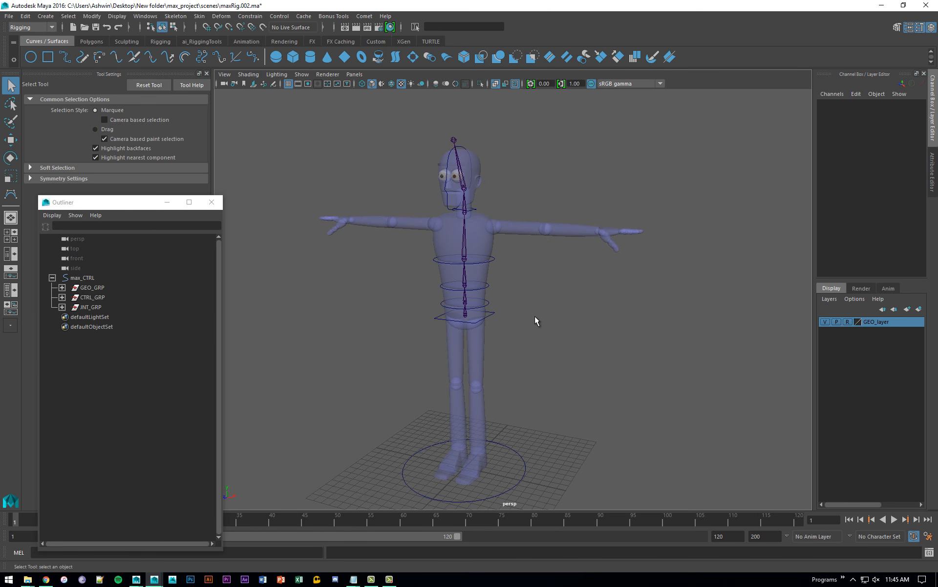
# Hide JNT_GRP to preview the character without its joints, show it again and clear the selection
pyautogui.click(86, 307)
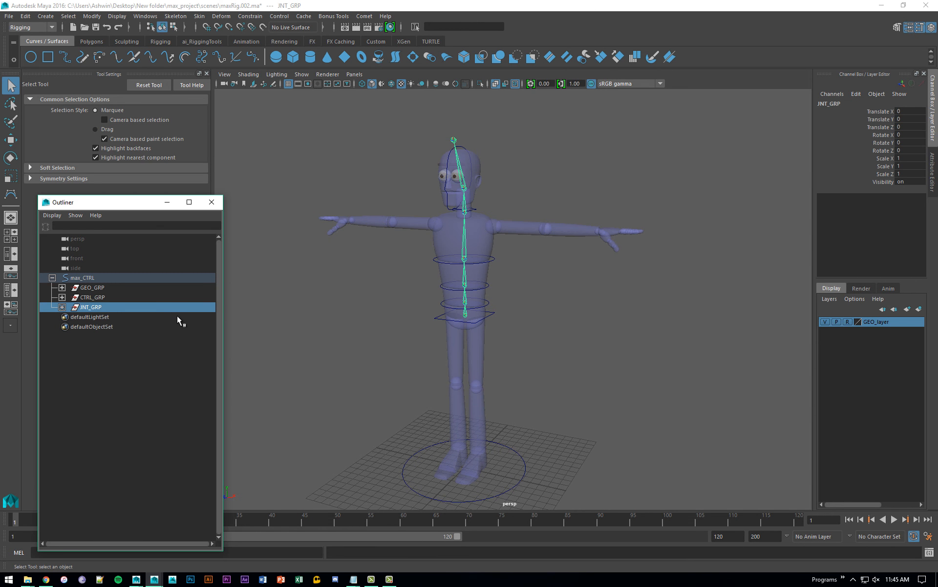
pyautogui.hotkey('ctrl', 'h')
pyautogui.scroll(-5, 277, 303)
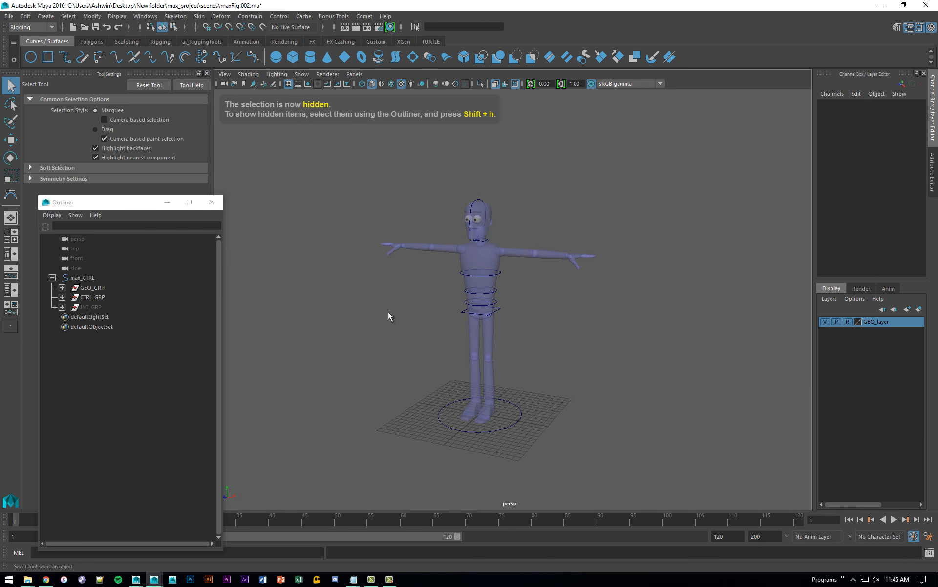
pyautogui.click(90, 307)
pyautogui.hotkey('shift', 'h')
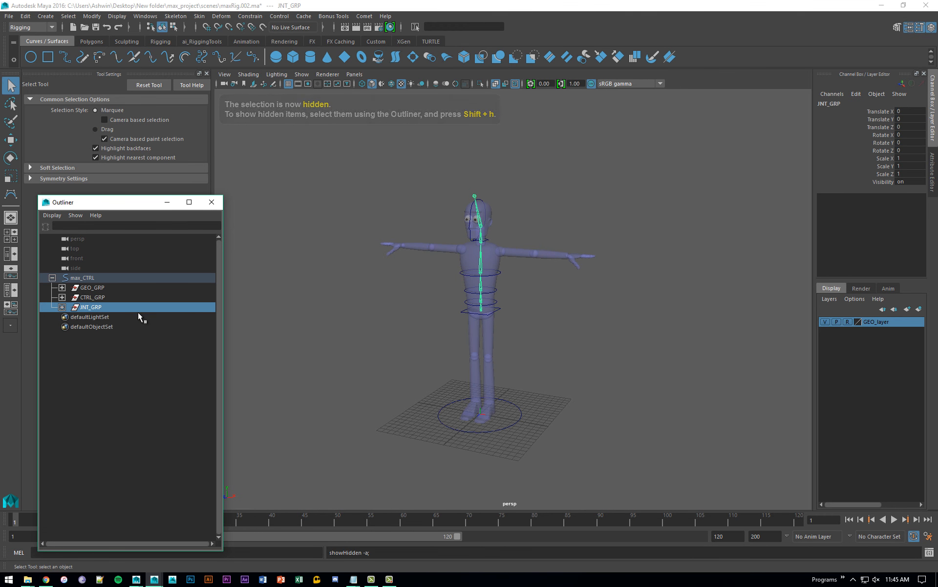
pyautogui.click(577, 382)
pyautogui.moveTo(582, 377)
pyautogui.keyDown('alt'); pyautogui.mouseDown()
pyautogui.moveTo(508, 373)
pyautogui.moveTo(585, 373)
pyautogui.mouseUp(); pyautogui.keyUp('alt')
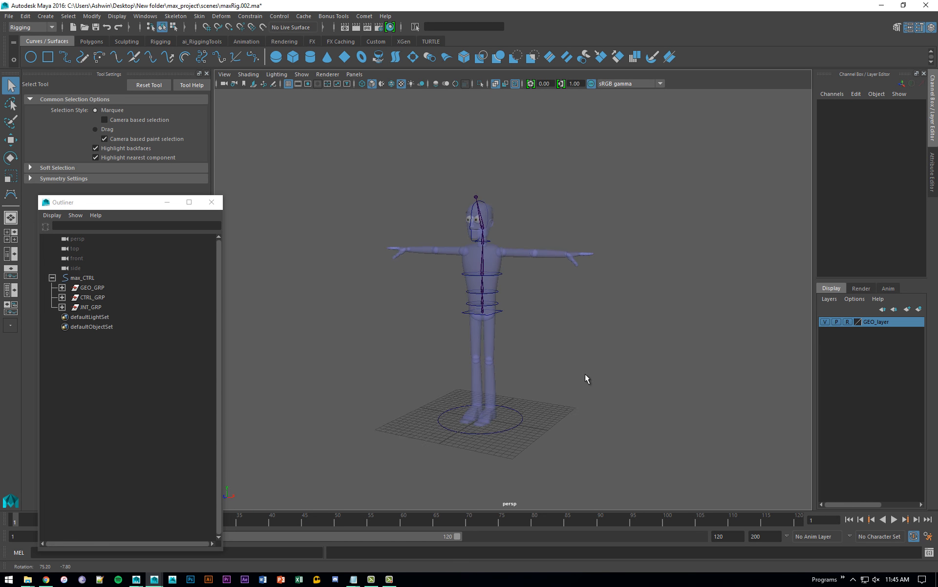
# Select the master circle max_CTRL and turn off X-ray display for the character in the perspective view
pyautogui.click(519, 419)
pyautogui.scroll(2, 537, 169)
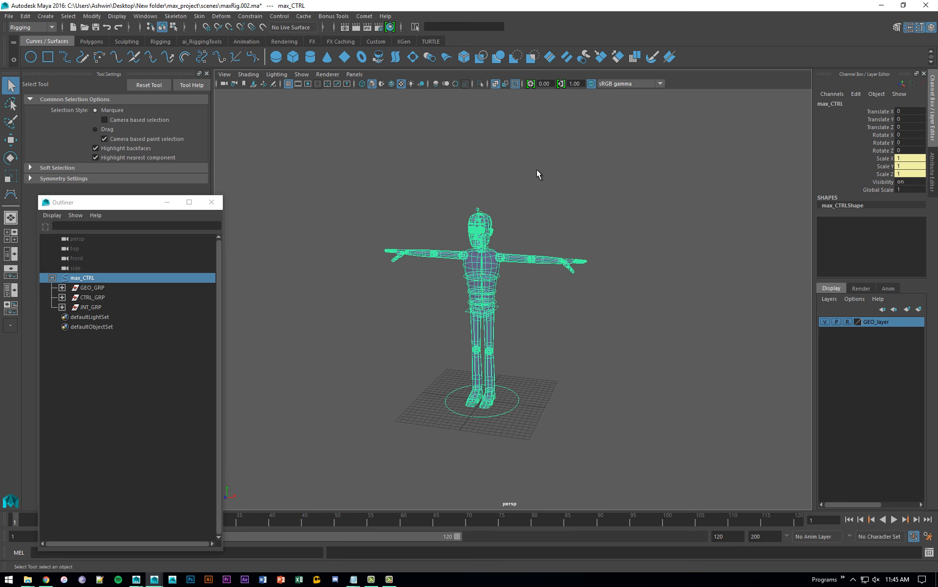
pyautogui.click(493, 85)
# Test max_CTRL by moving, rotating and globally scaling the whole rig, returning it to its original pose and scale
pyautogui.keyDown('alt'); pyautogui.moveTo(569, 356); pyautogui.dragTo(534, 362); pyautogui.keyUp('alt')
pyautogui.press('w')
pyautogui.moveTo(529, 407); pyautogui.dragTo(562, 415)
pyautogui.hotkey('ctrl', 'z')
pyautogui.press('e')
pyautogui.moveTo(502, 386); pyautogui.dragTo(506, 370)
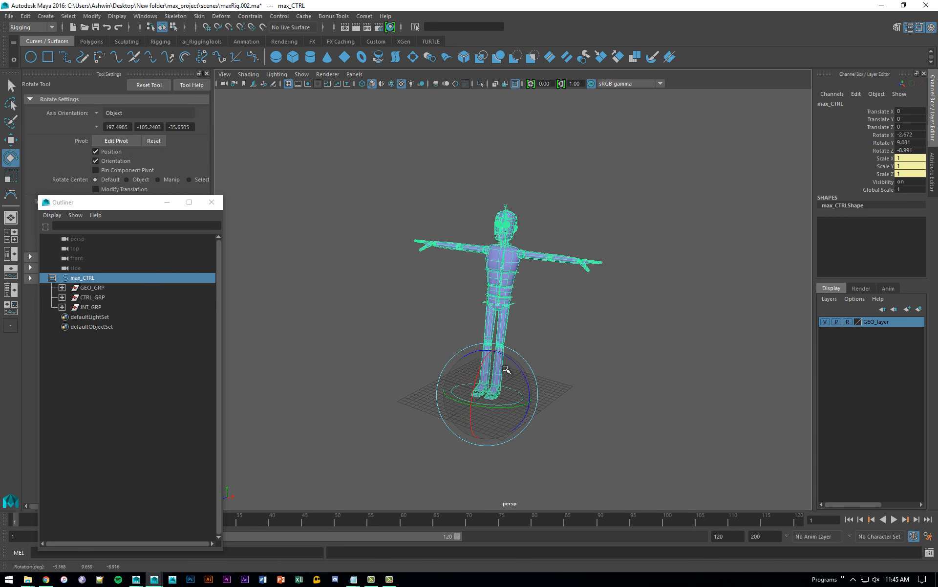
pyautogui.hotkey('ctrl', 'z')
pyautogui.click(879, 190)
pyautogui.moveTo(536, 186); pyautogui.dragTo(535, 190, button='middle')
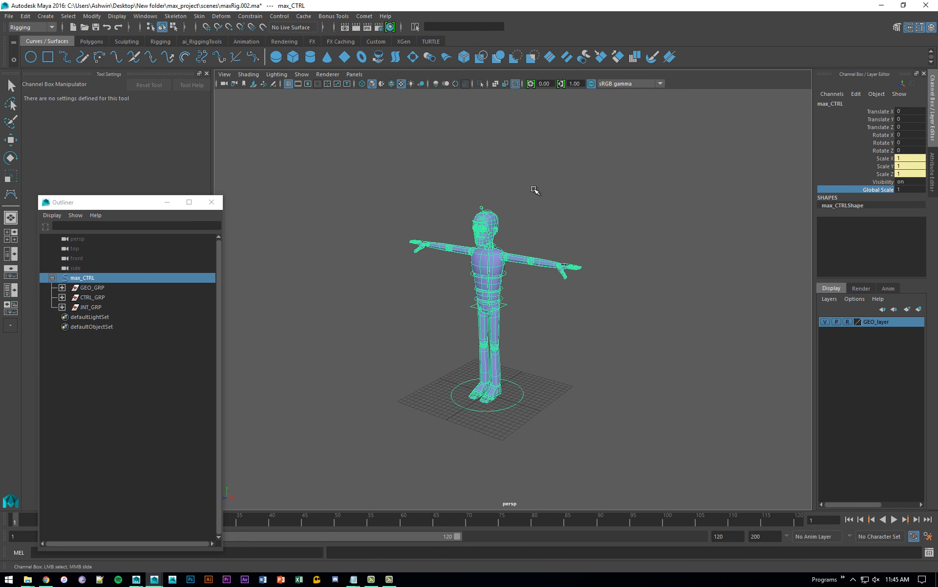
# Clear the selection and save the scene
pyautogui.click(594, 313)
pyautogui.keyDown('alt'); pyautogui.moveTo(591, 318); pyautogui.dragTo(562, 342); pyautogui.keyUp('alt')
pyautogui.scroll(5, 559, 316)
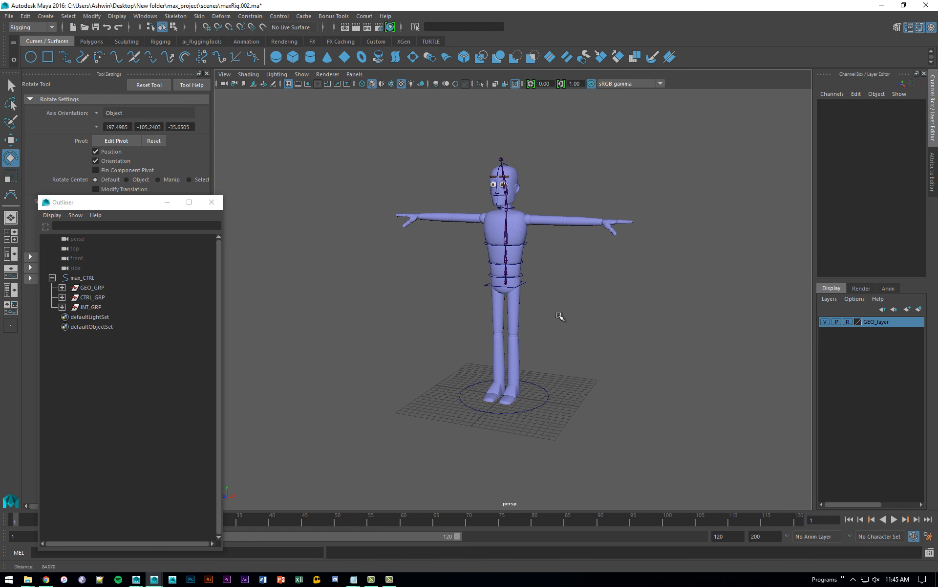
pyautogui.hotkey('ctrl', 's')
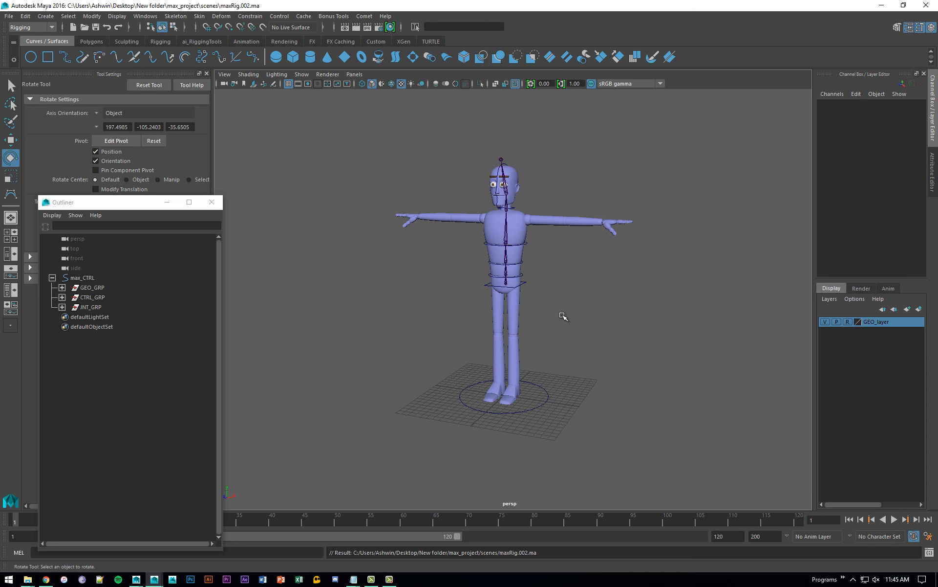